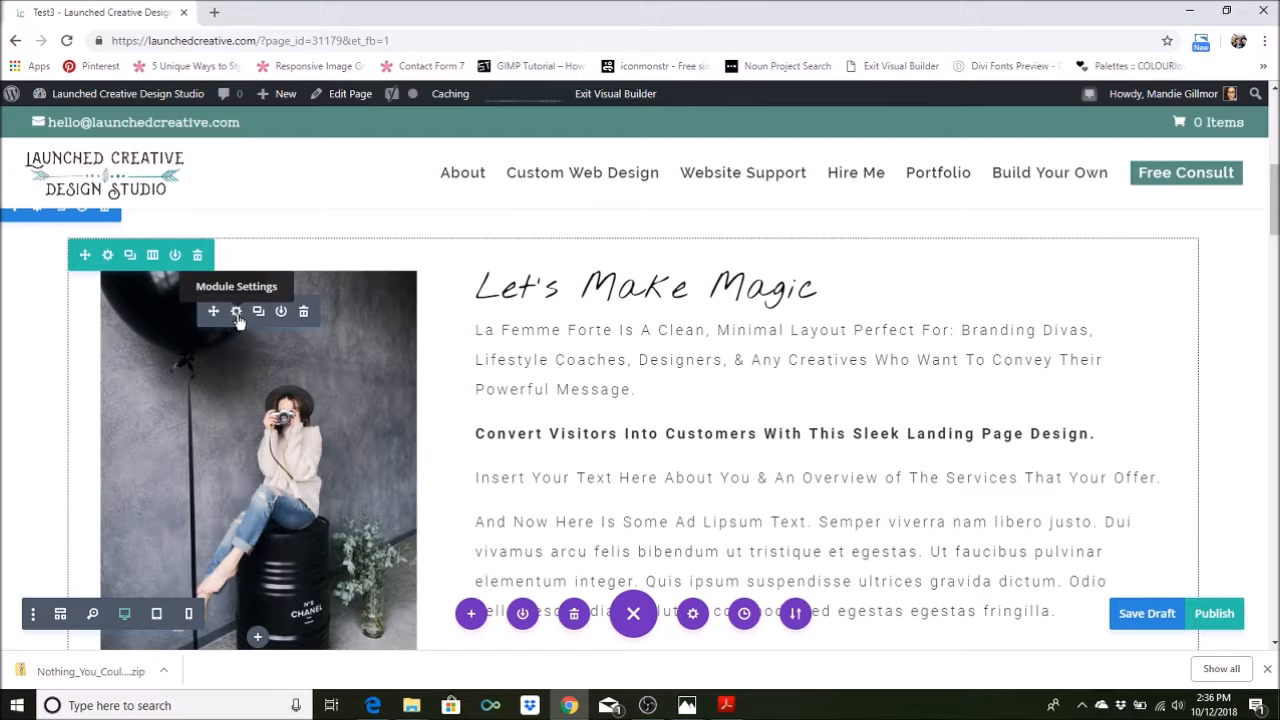
- Remove the photo from the image module beside the Let's Make Magic text and open the image chooser
left_click(237, 313)
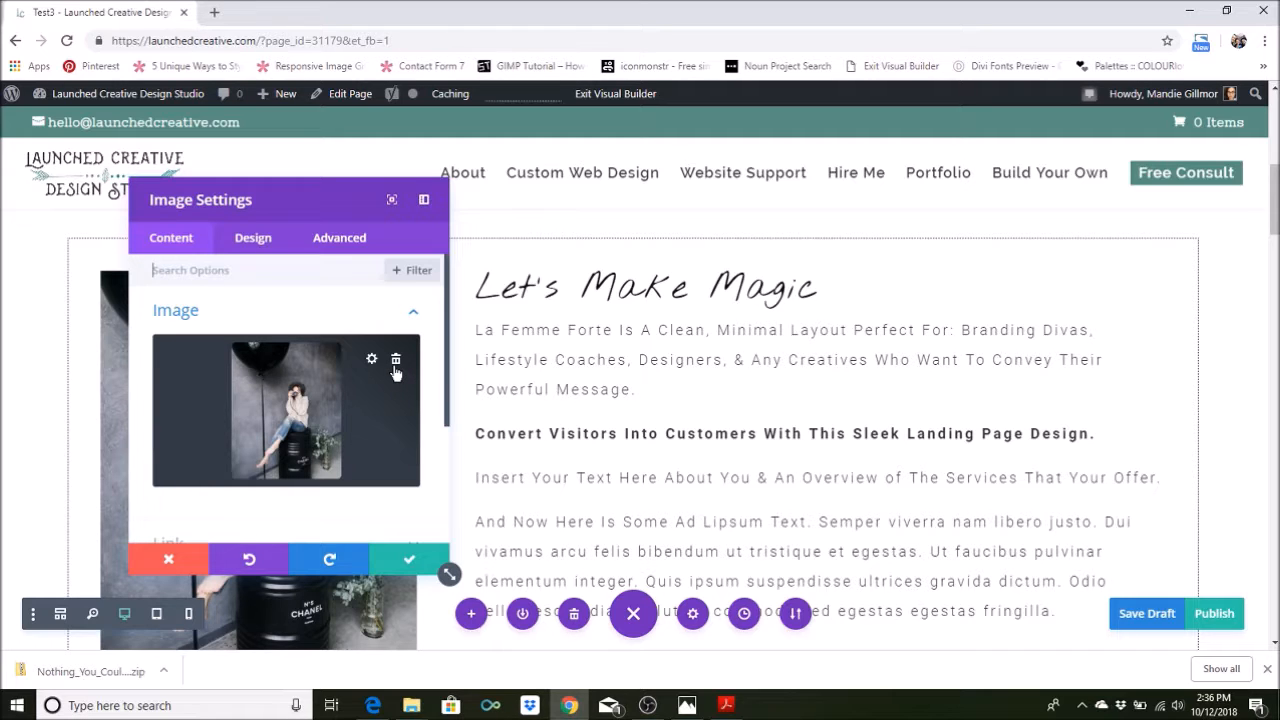
left_click(397, 362)
left_click(287, 377)
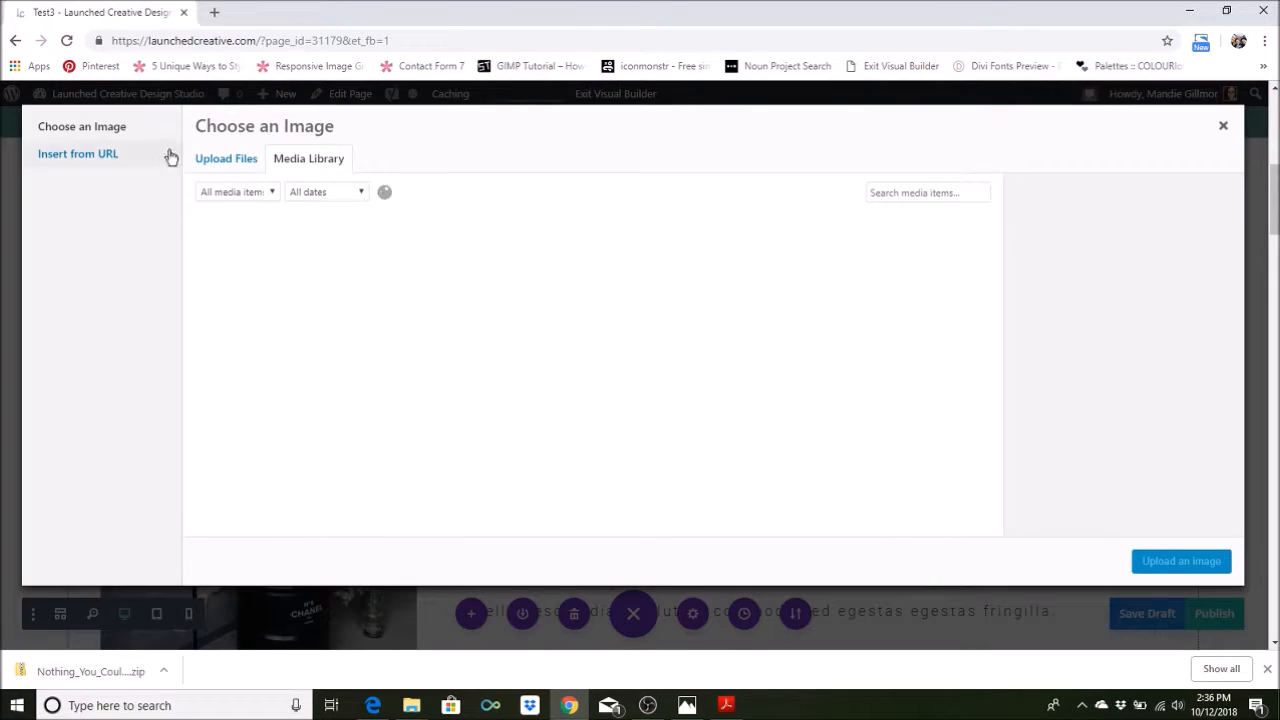
left_click(209, 162)
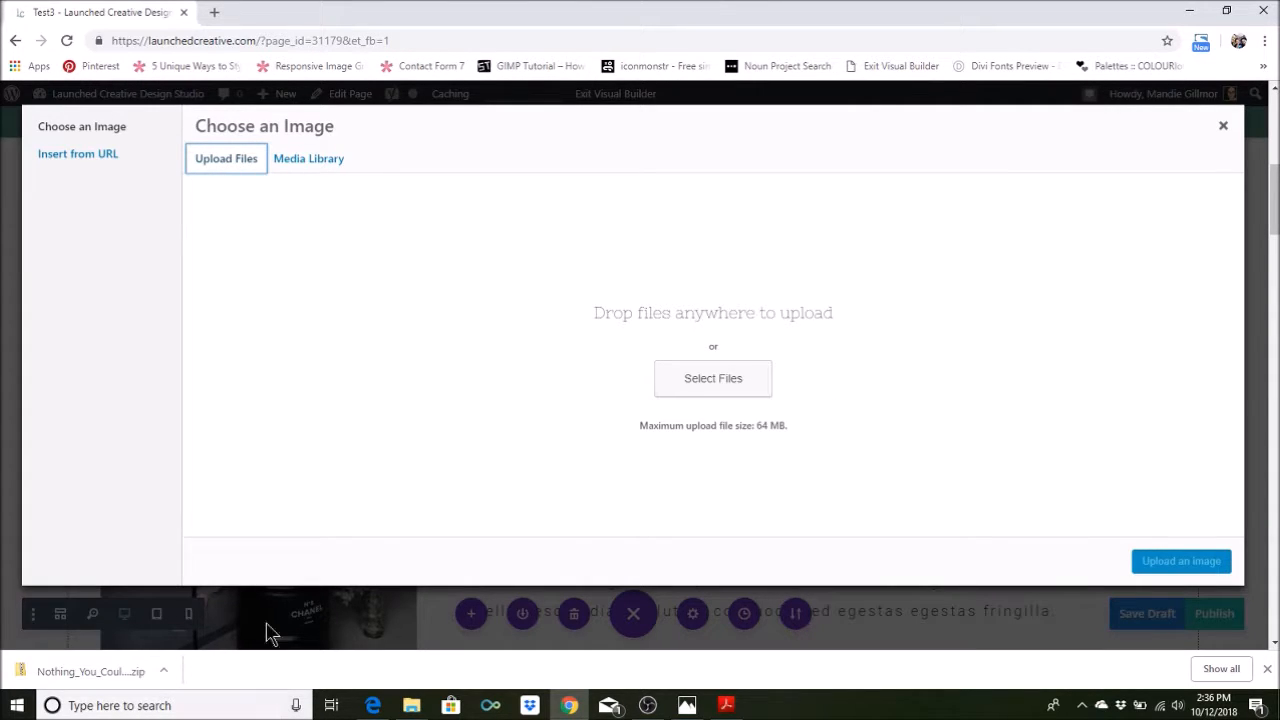
left_click(678, 382)
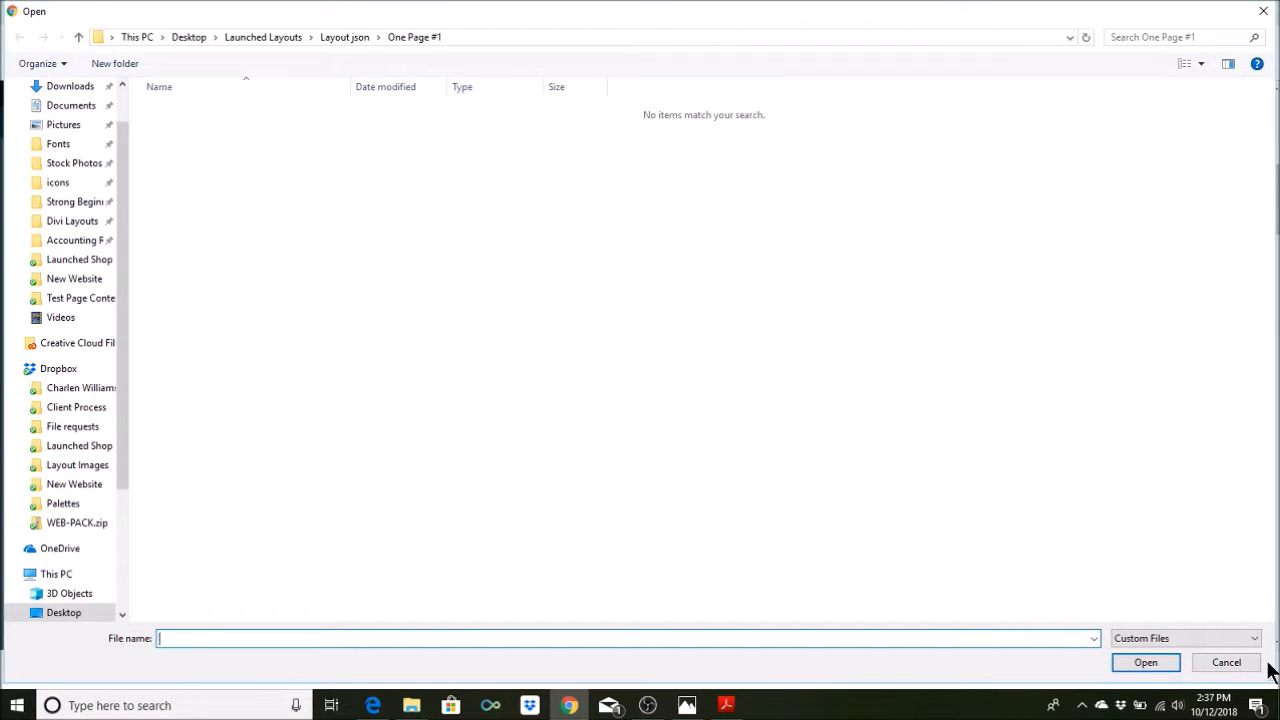
left_click(1250, 667)
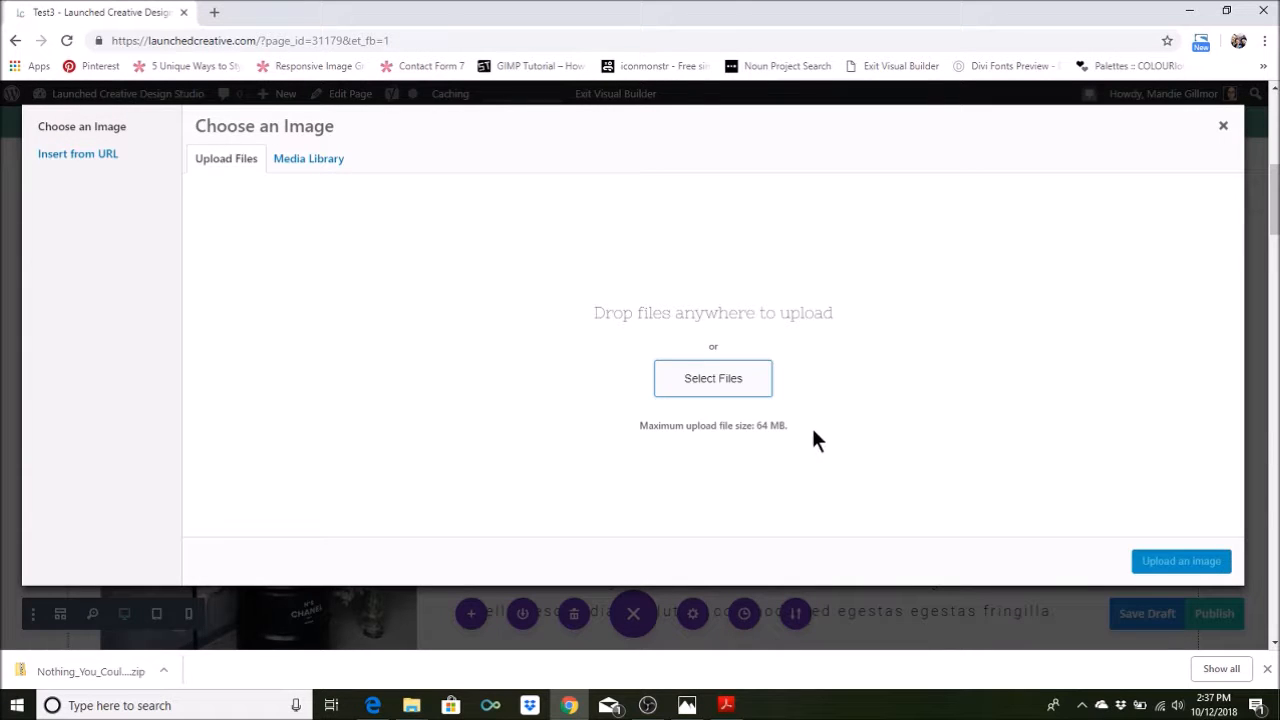
- Choose the wooden door photo pursuit-7.jpeg from the media library as the module's image
left_click(285, 163)
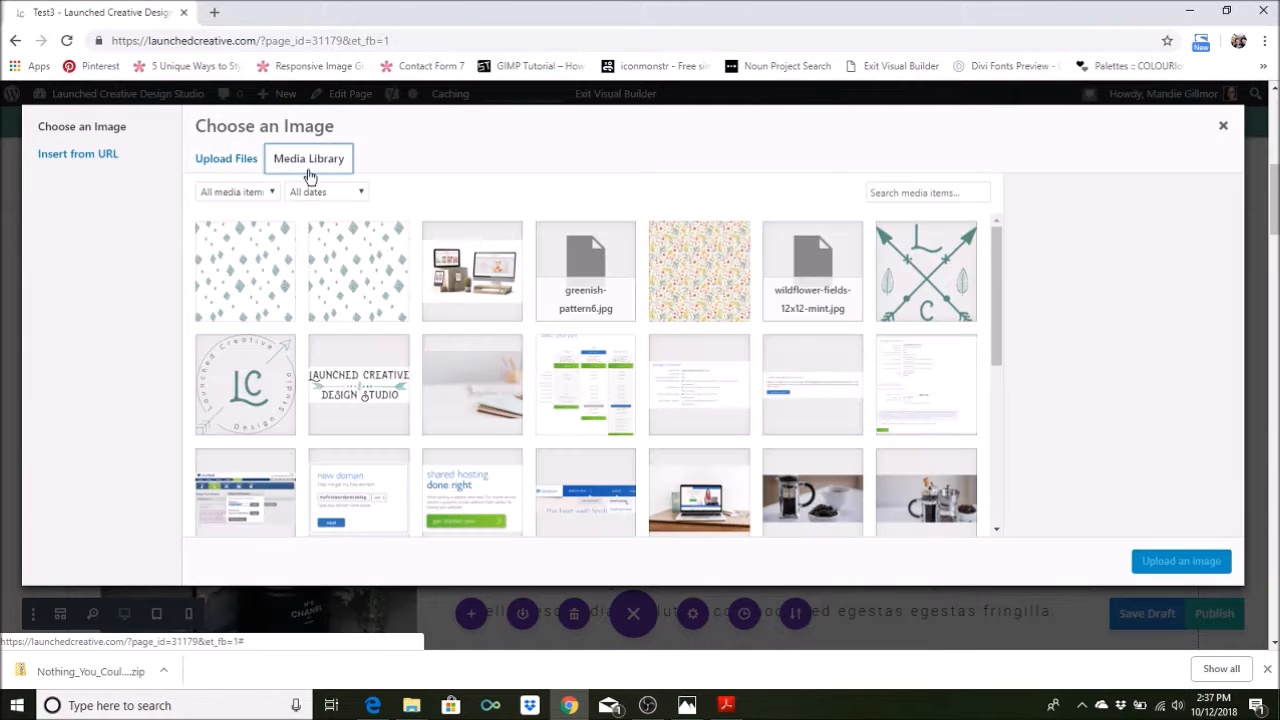
scroll(765, 492, "down", 5)
scroll(594, 296, "up", 2)
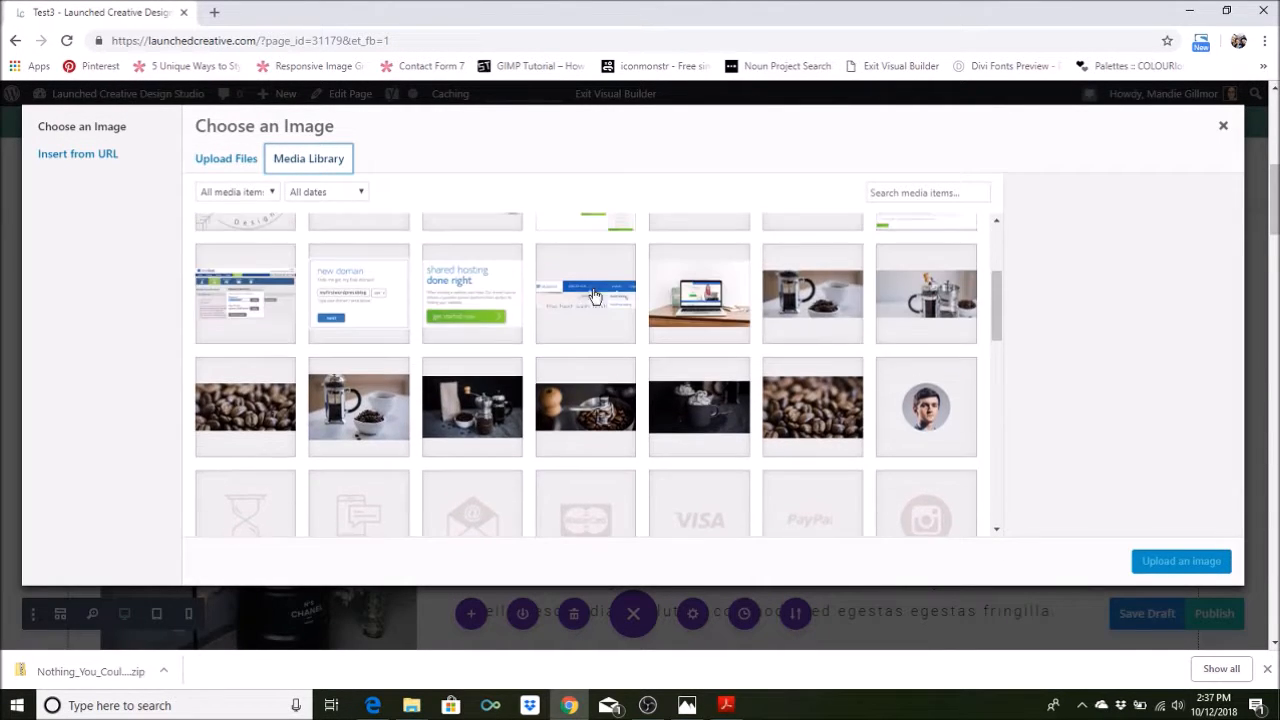
scroll(840, 430, "down", 5)
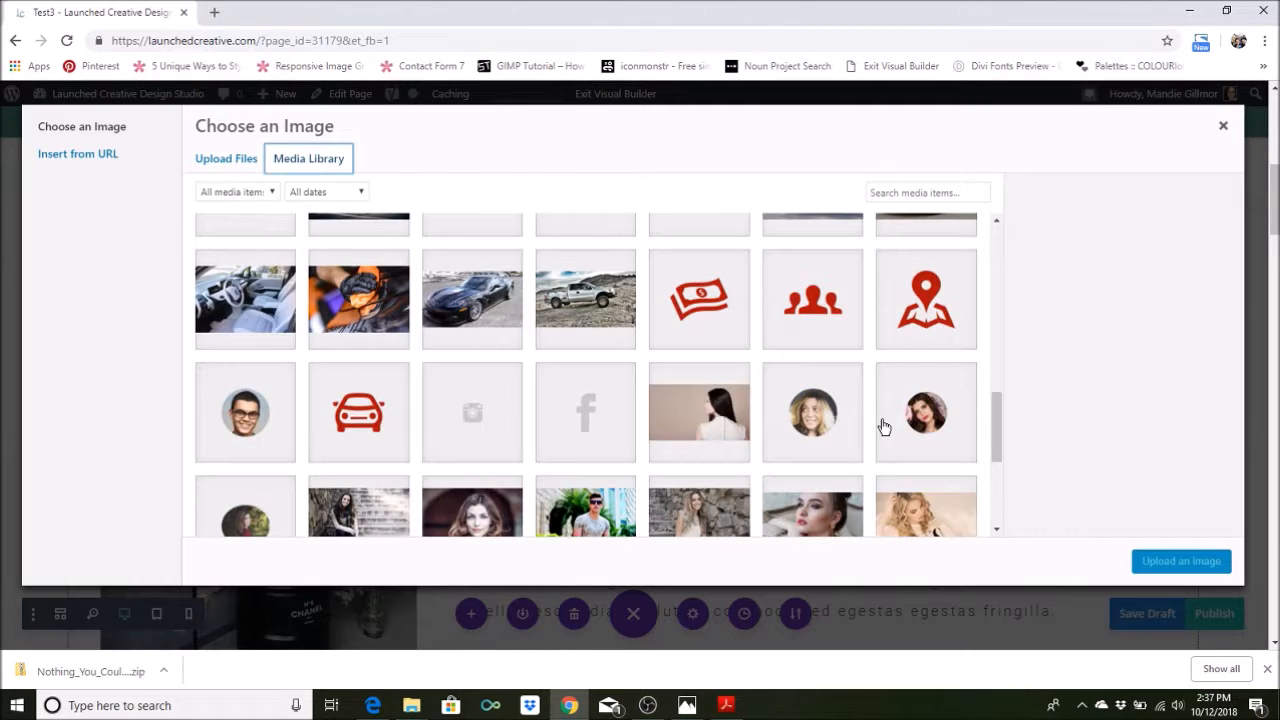
scroll(838, 432, "down", 3)
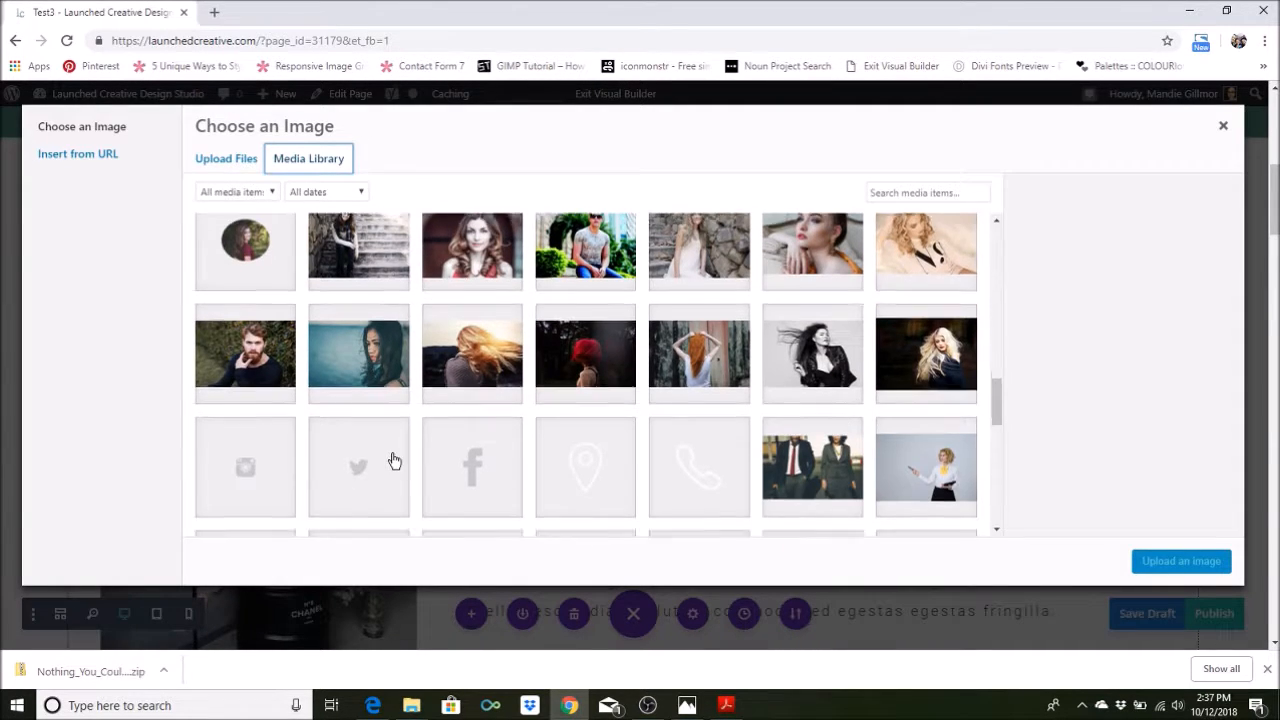
scroll(394, 460, "down", 3)
scroll(428, 403, "down", 8)
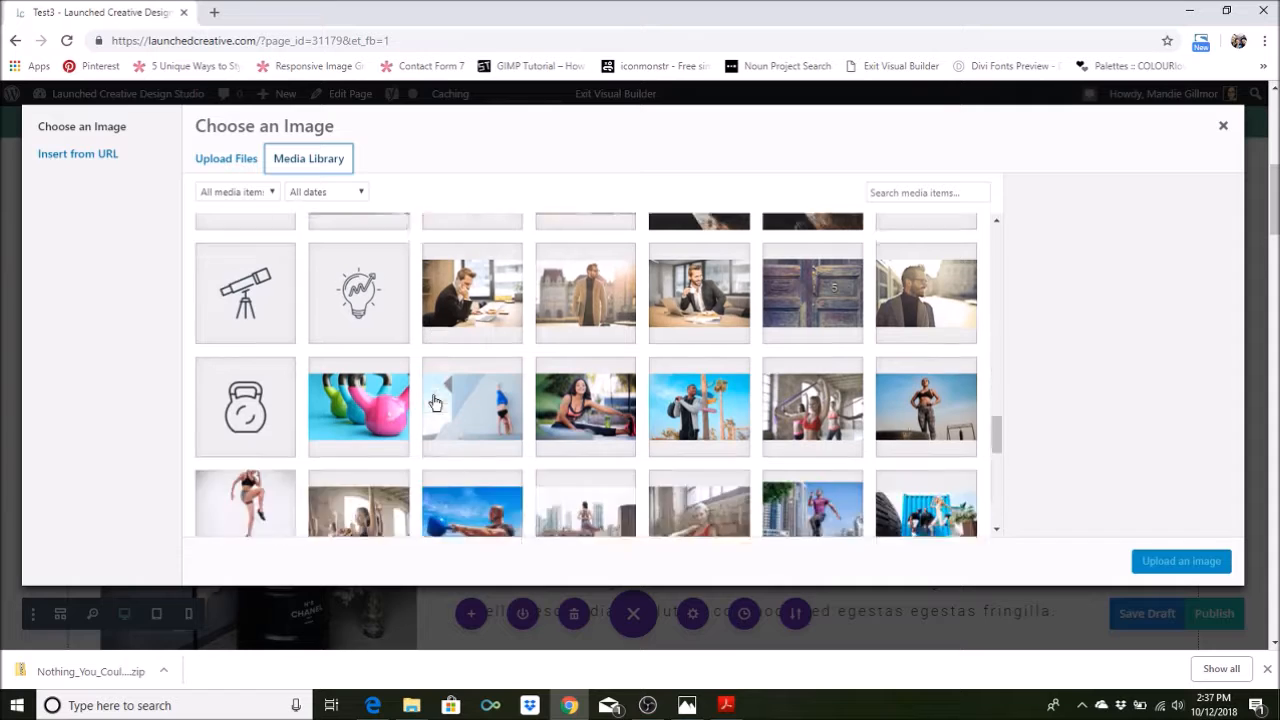
scroll(475, 390, "up", 4)
left_click(812, 443)
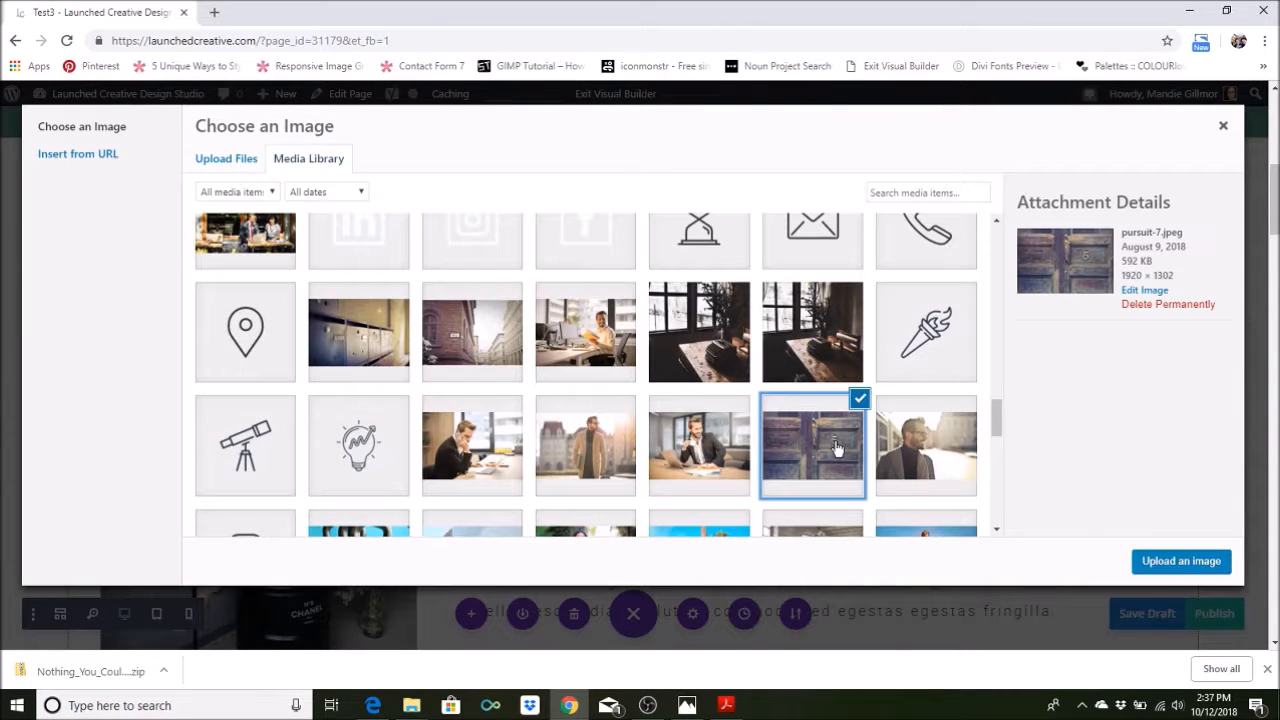
left_click(1182, 562)
- Try centre alignment for the image, check its Sizing options, and discard the module's changes
left_click_drag(334, 203, 886, 191)
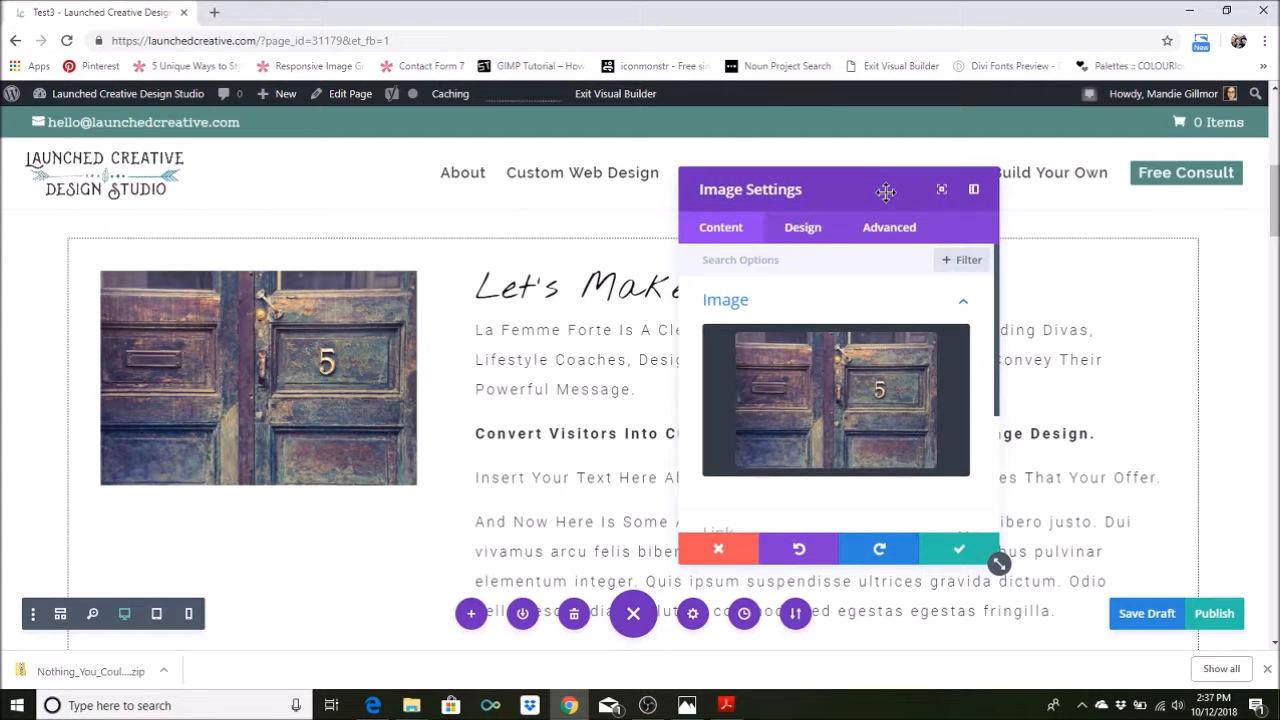
left_click(804, 229)
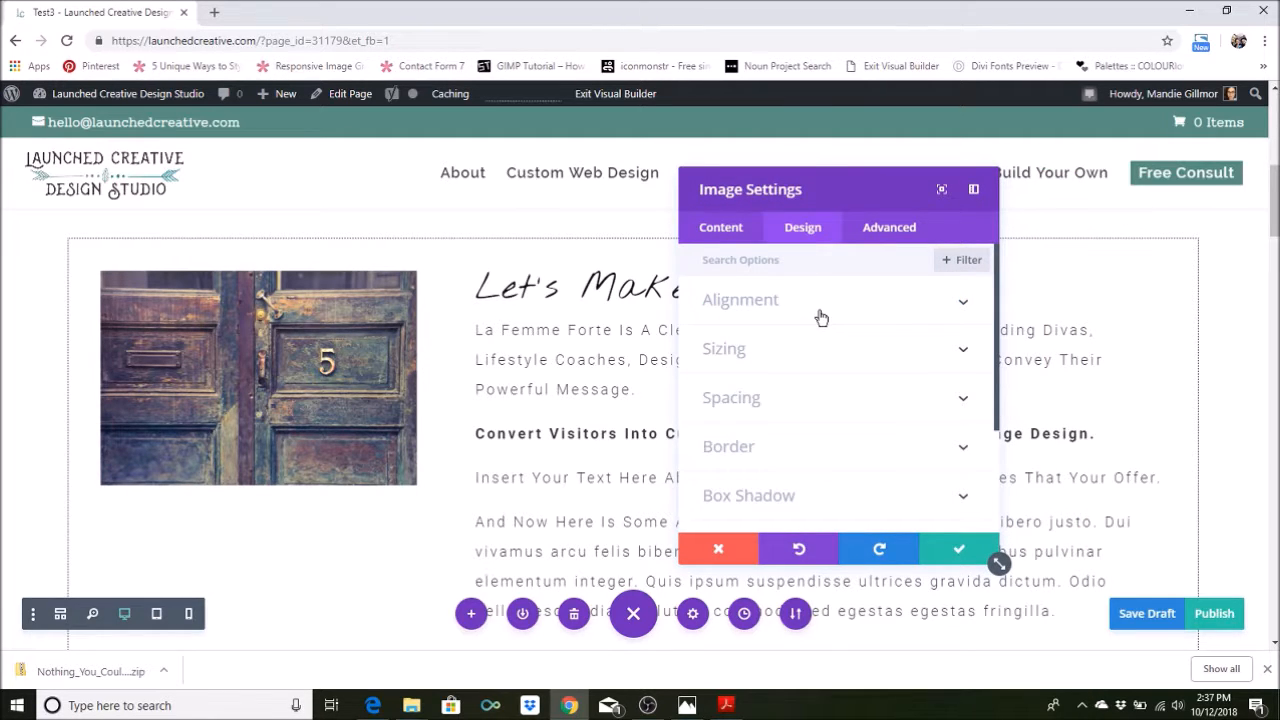
left_click(767, 299)
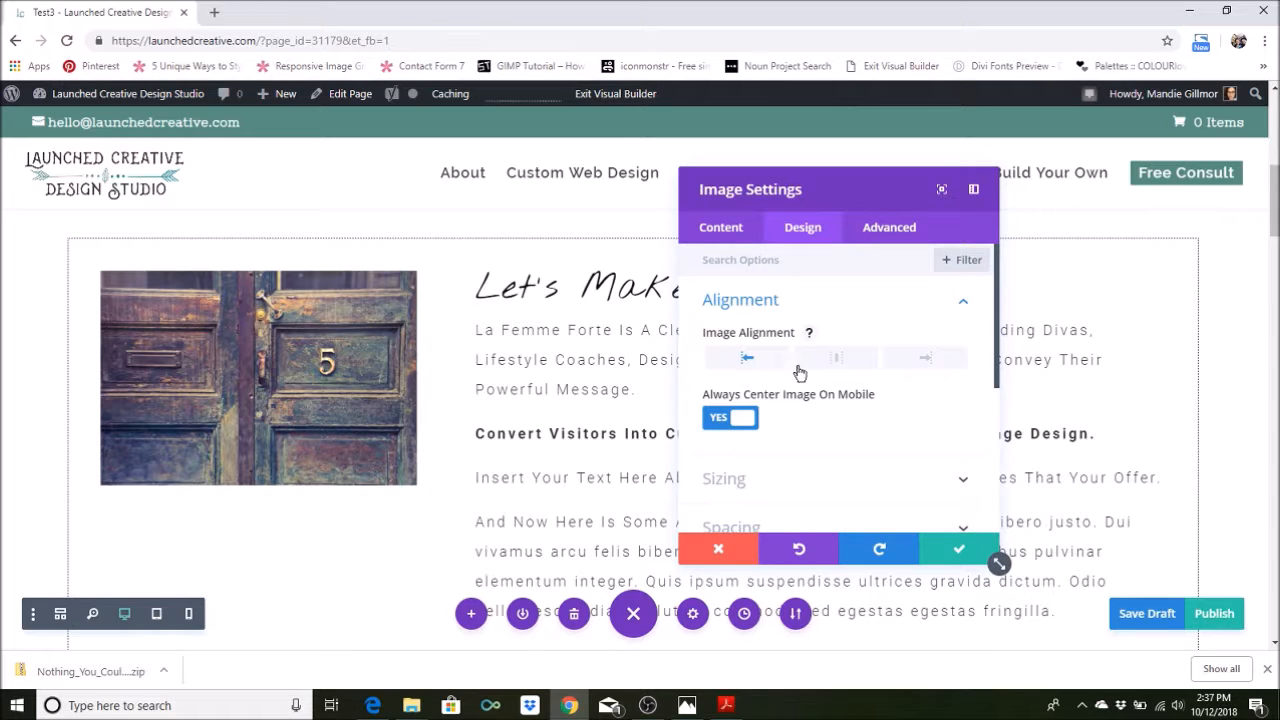
left_click(838, 362)
scroll(752, 397, "down", 3)
scroll(753, 400, "up", 1)
left_click(786, 338)
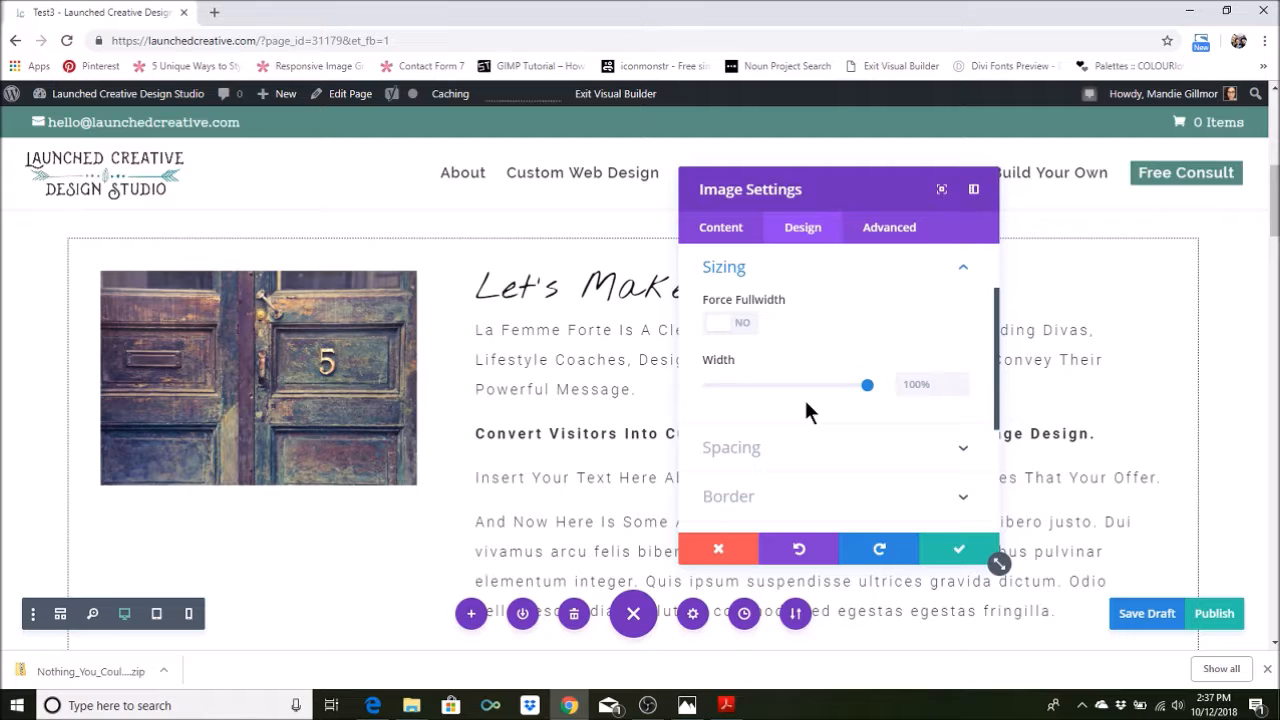
left_click(718, 549)
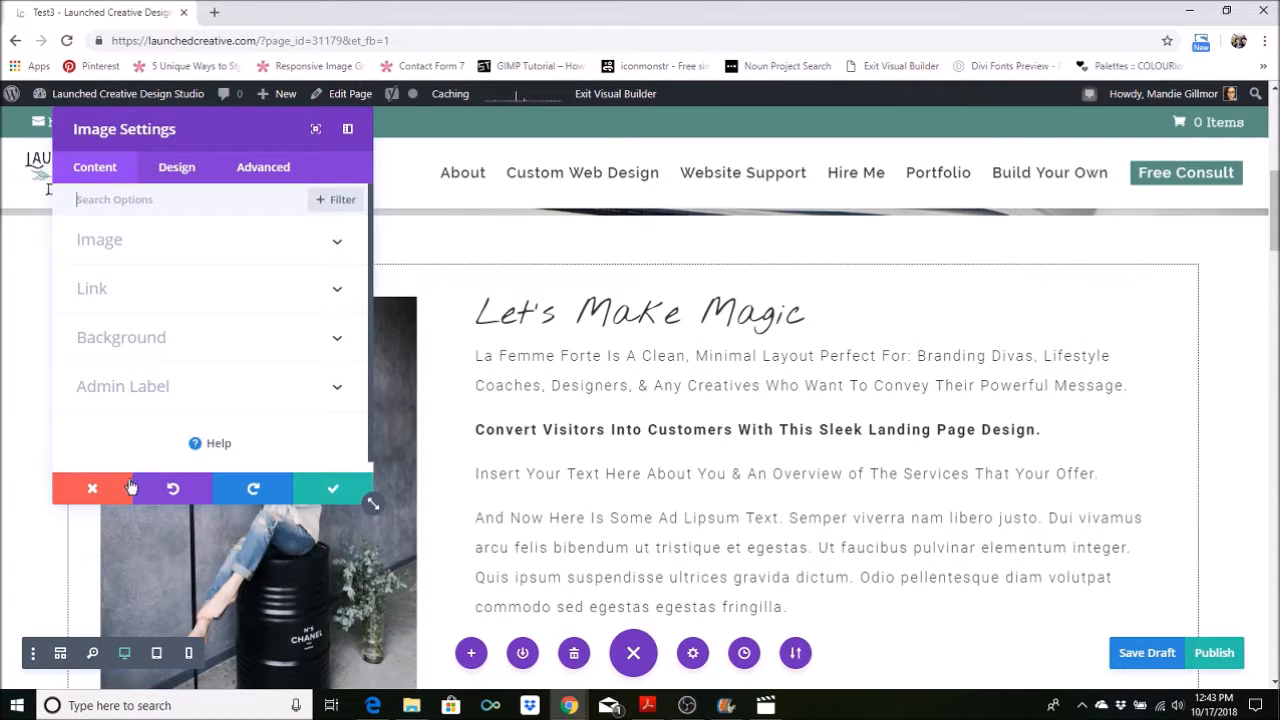
left_click(91, 489)
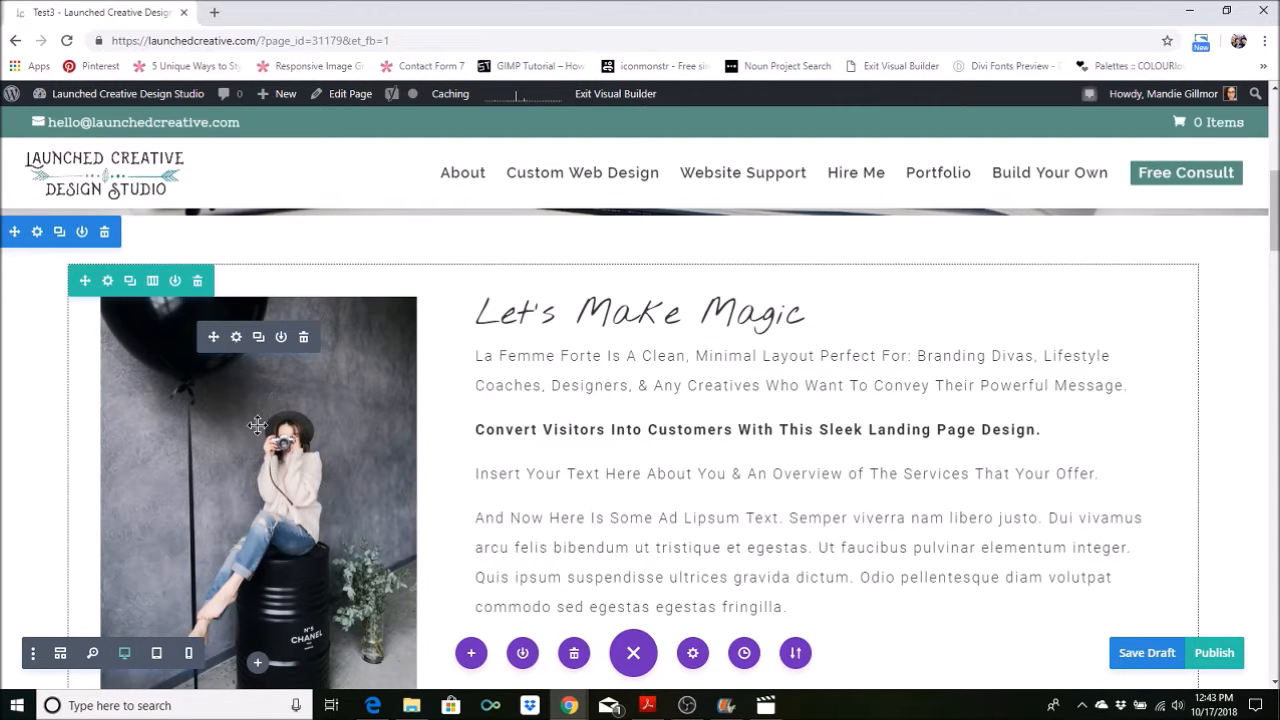
scroll(257, 425, "down", 1)
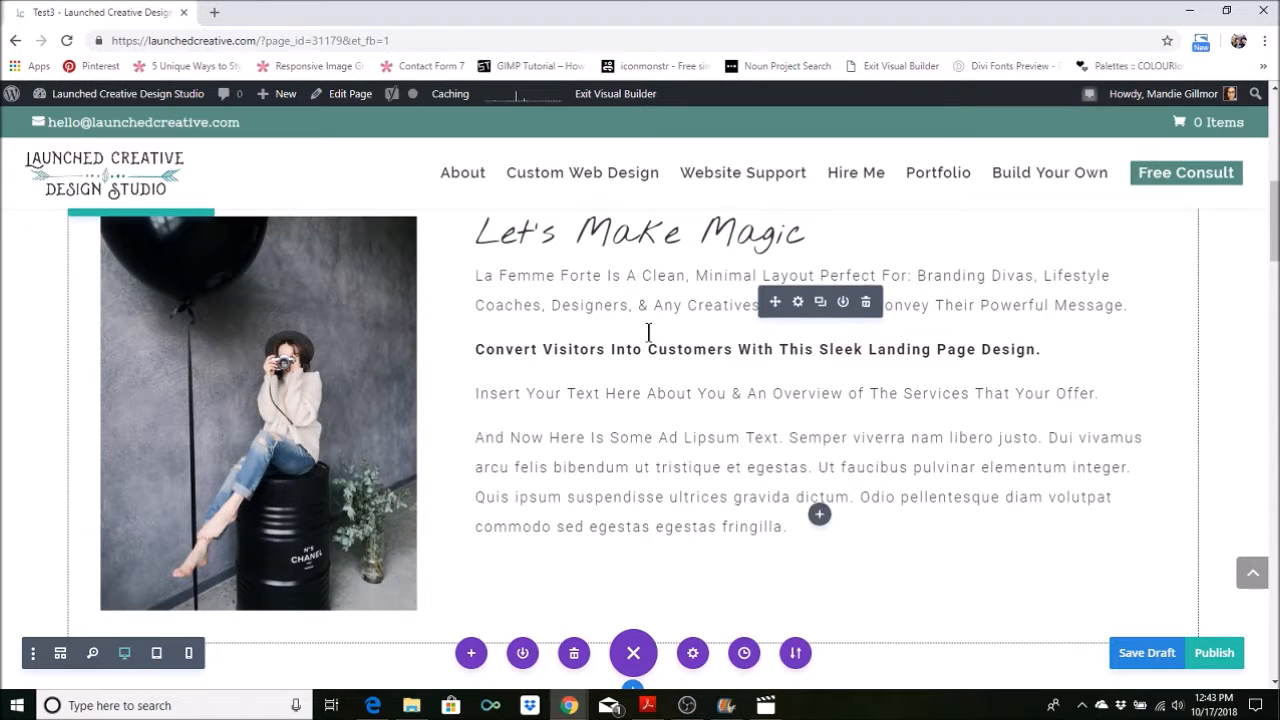
scroll(589, 363, "up", 1)
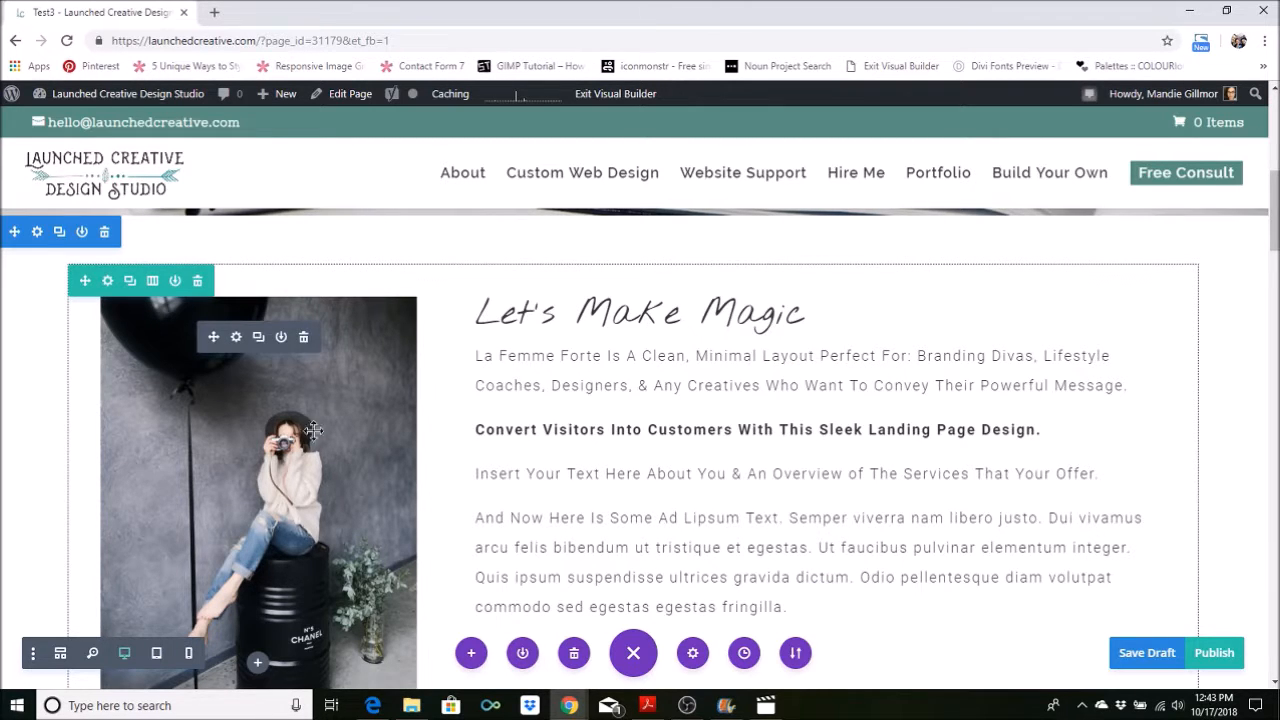
scroll(311, 457, "down", 1)
scroll(311, 457, "up", 1)
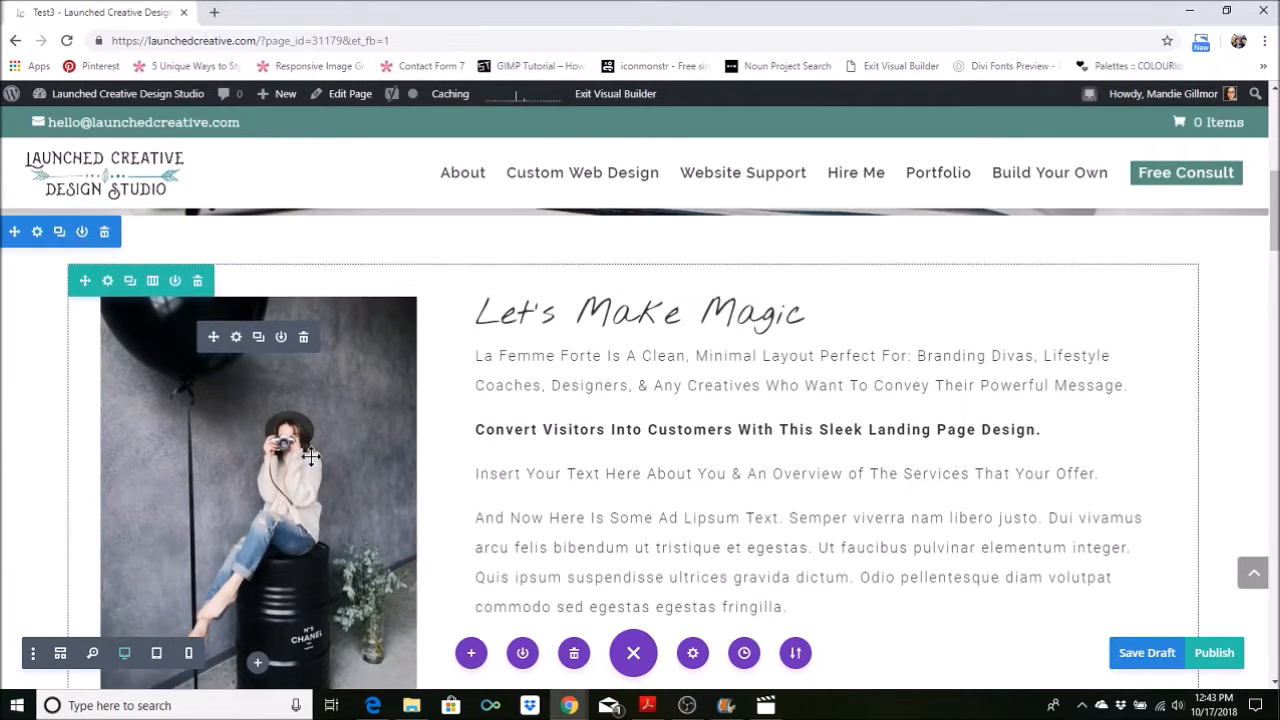
- Replace the image beside the Let's Make Magic text with pursuit-7.jpeg from the media library and save the module
left_click(237, 337)
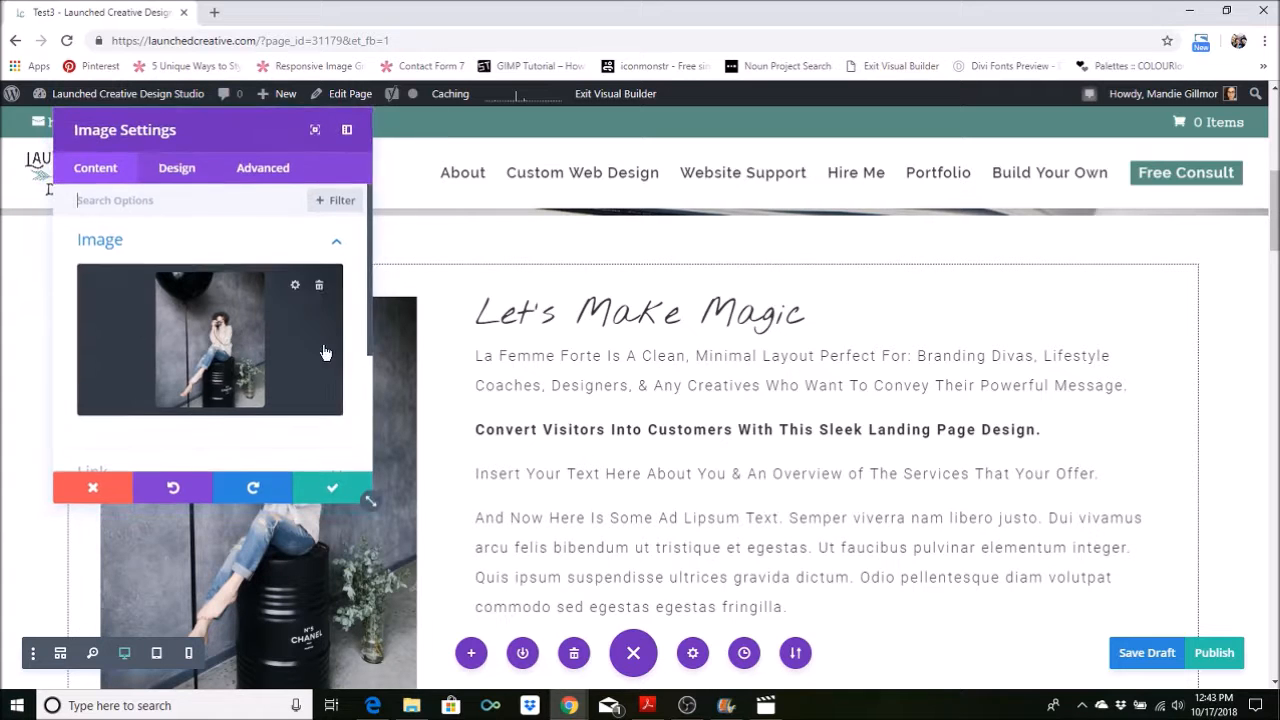
left_click(256, 300)
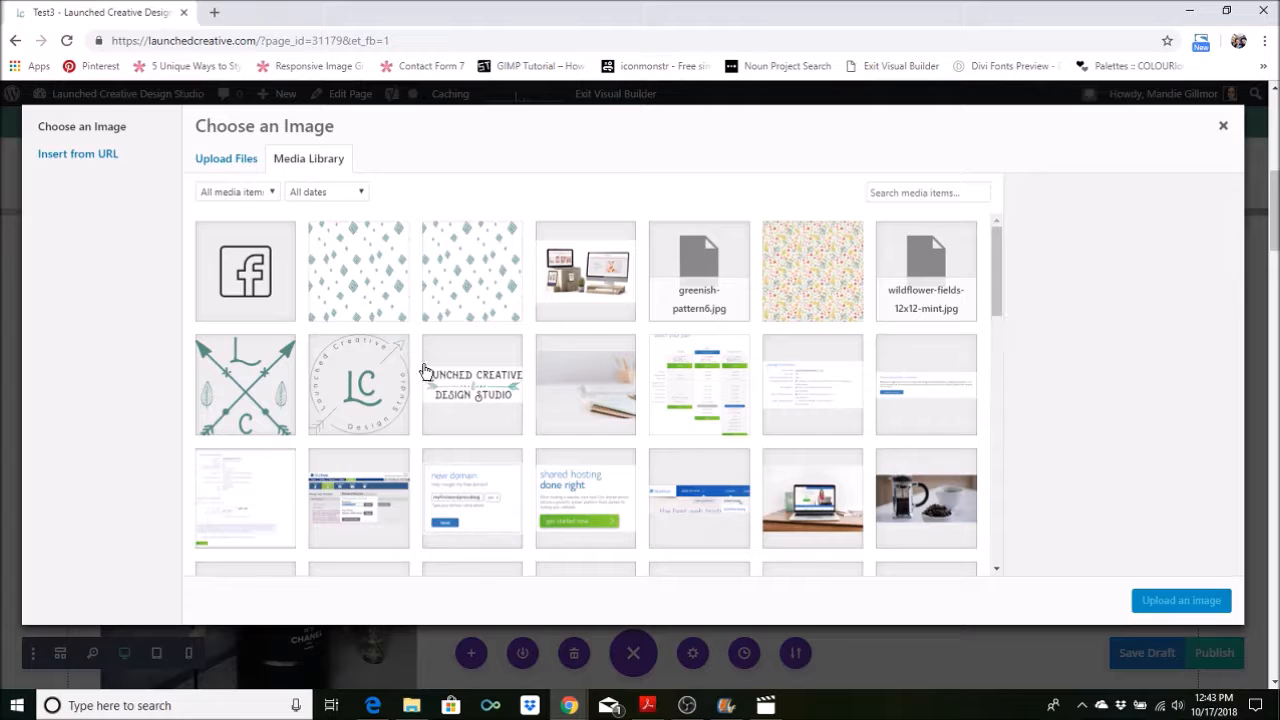
scroll(423, 369, "down", 15)
scroll(427, 380, "down", 6)
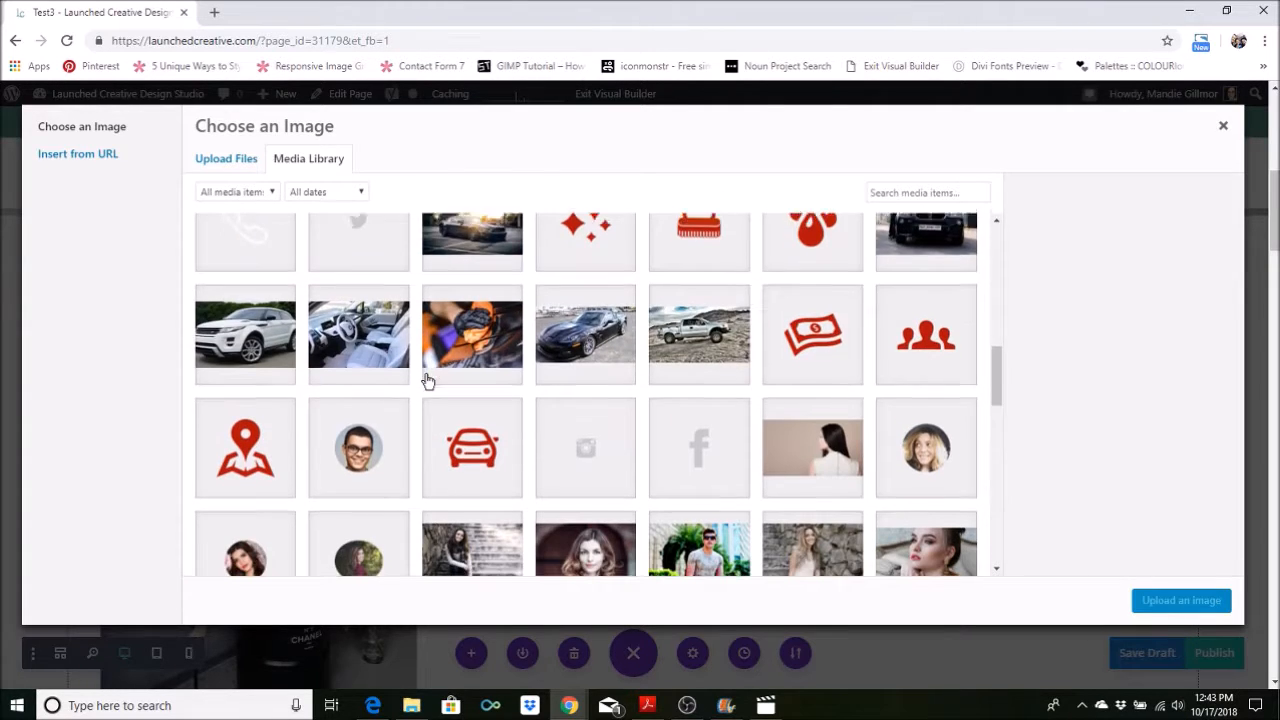
scroll(425, 380, "down", 4)
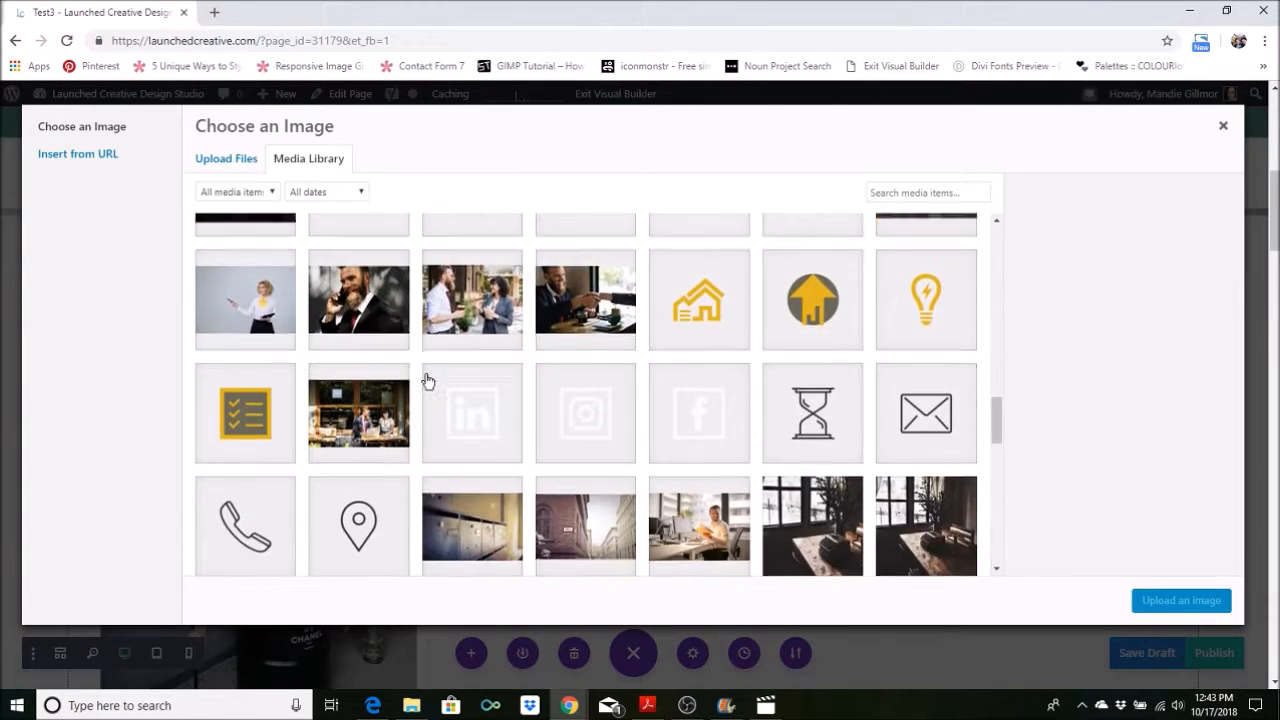
left_click(924, 382)
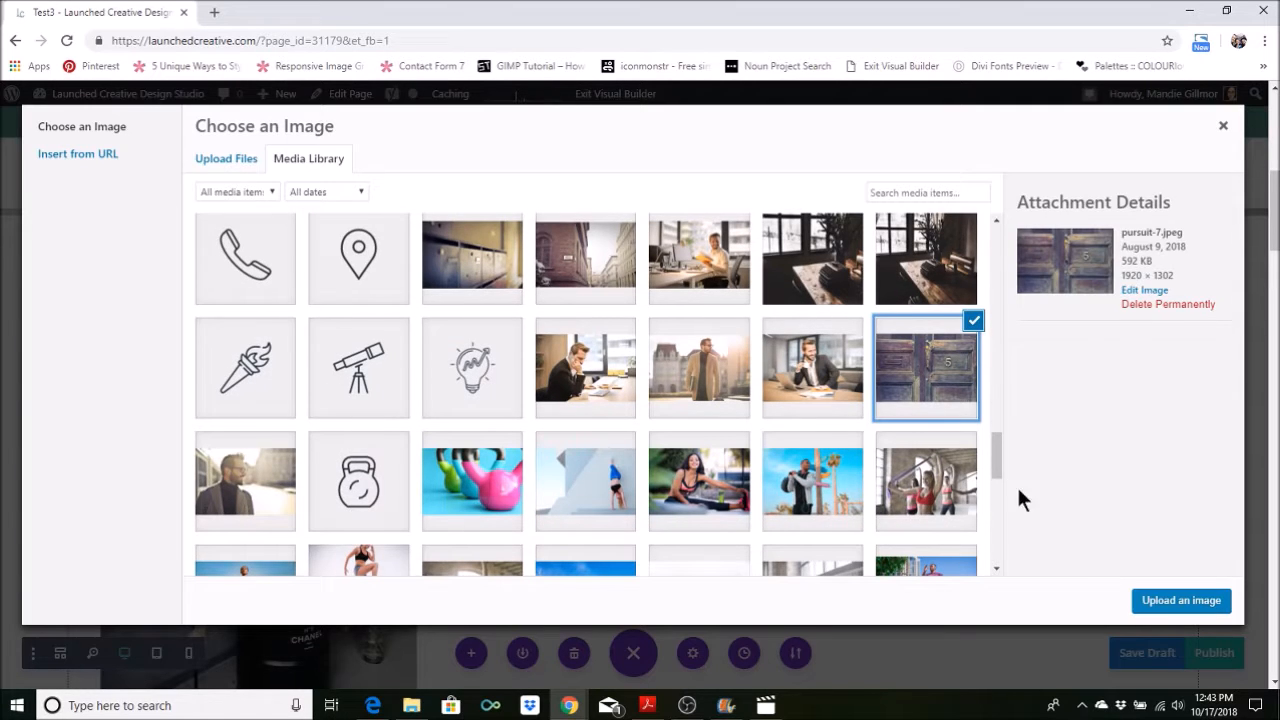
left_click(1162, 601)
scroll(457, 500, "down", 1)
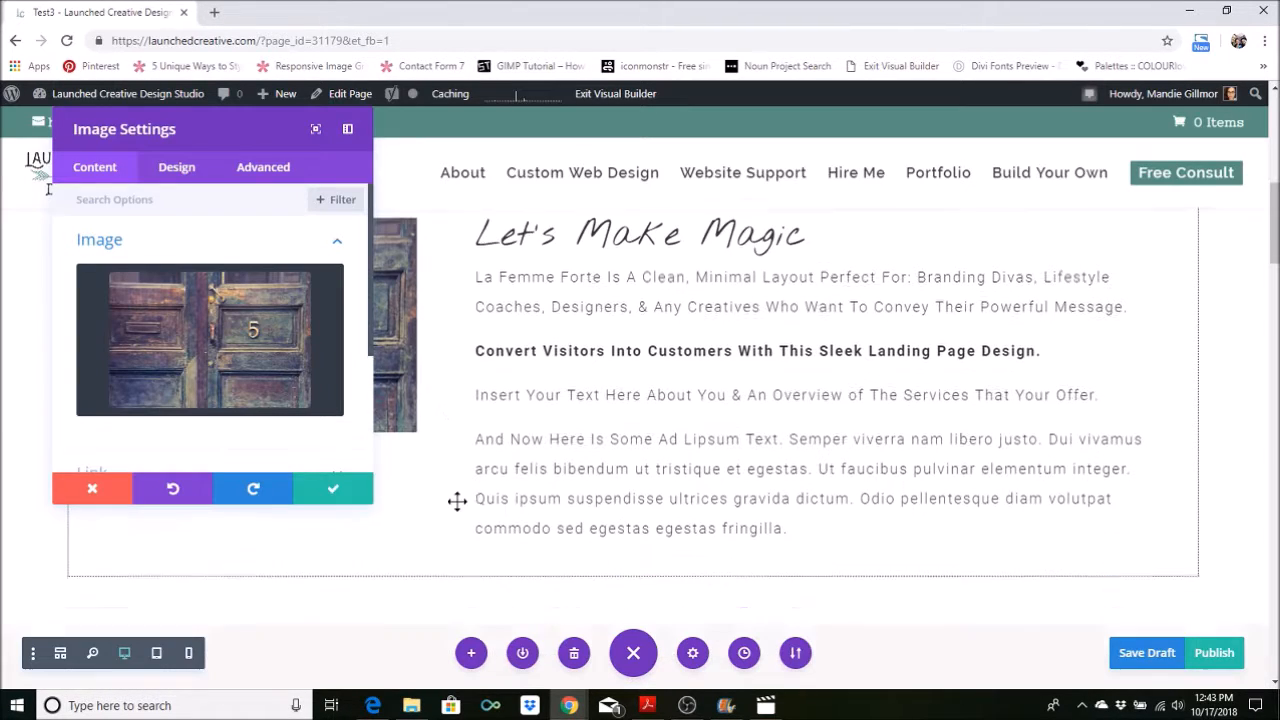
left_click(334, 489)
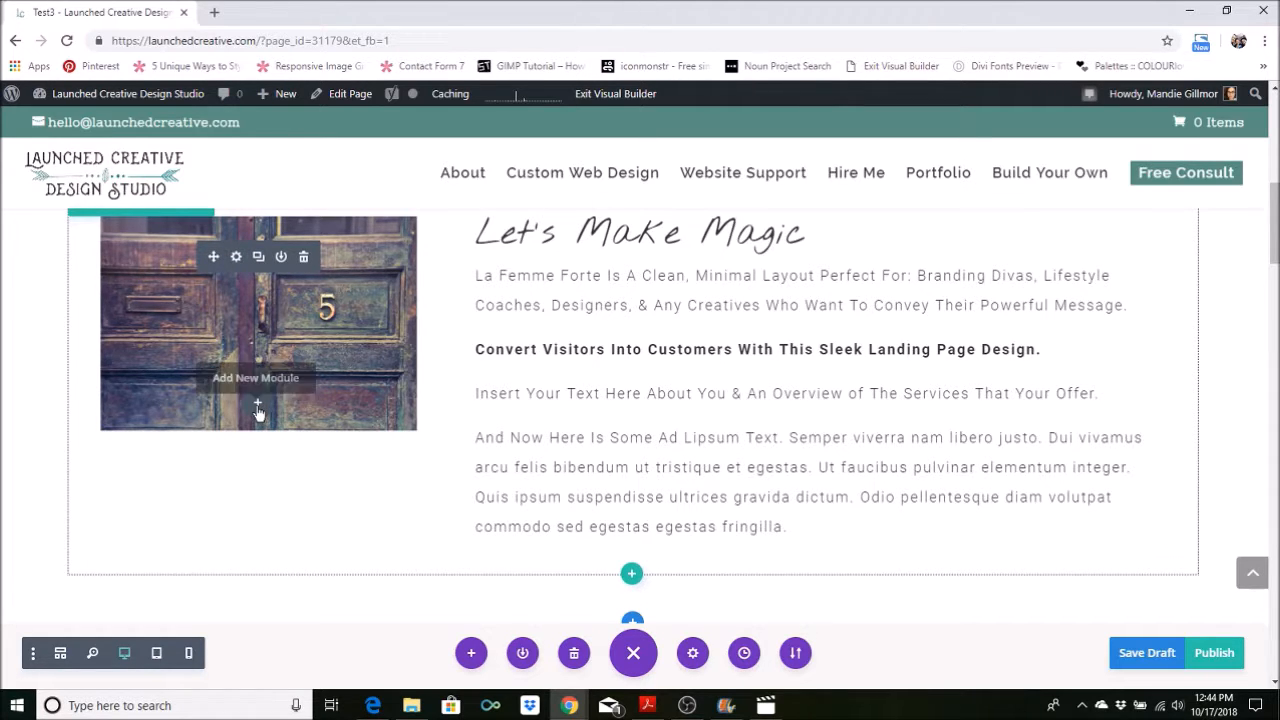
- Add a new Image module directly below the door photo
left_click(258, 408)
scroll(269, 349, "down", 5)
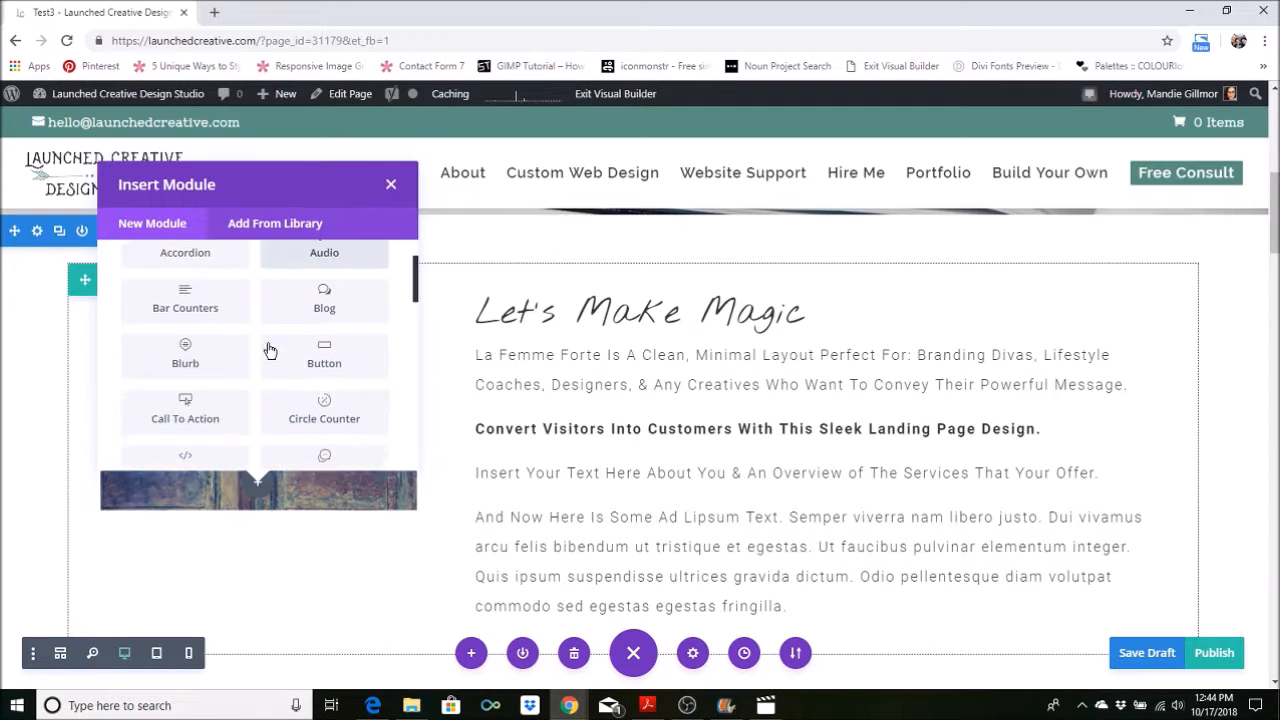
scroll(269, 349, "up", 5)
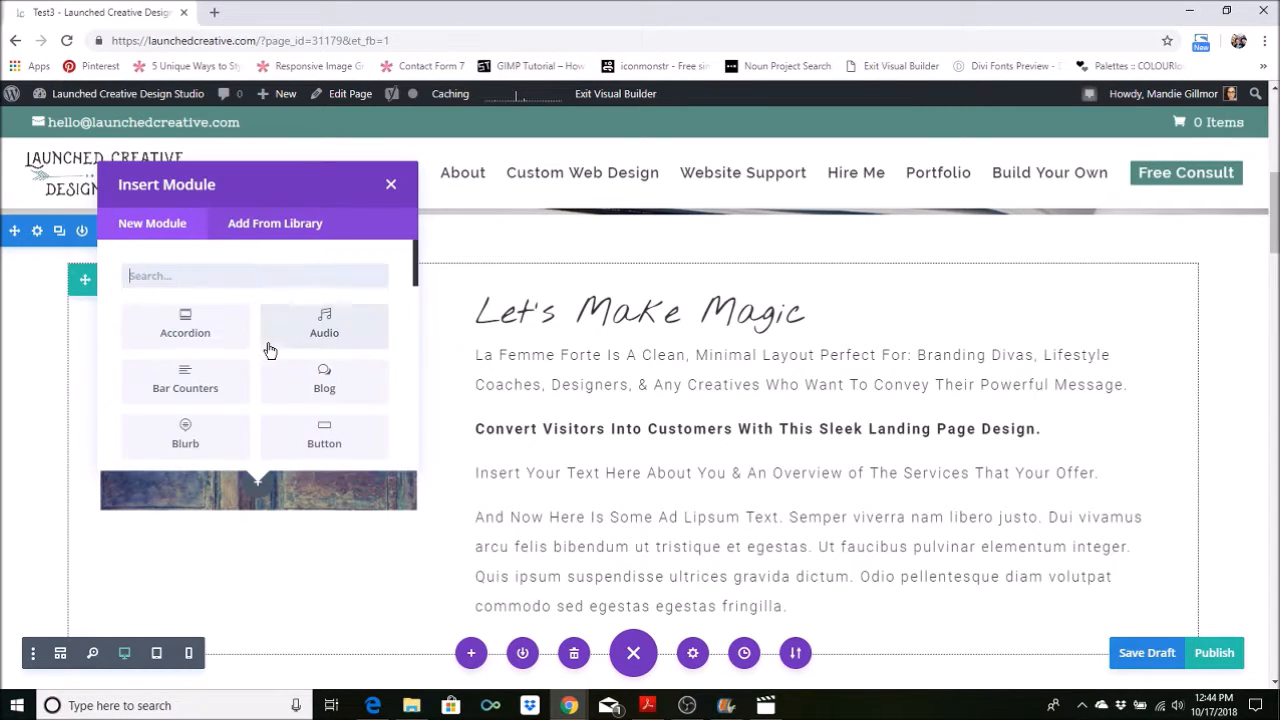
scroll(220, 403, "down", 5)
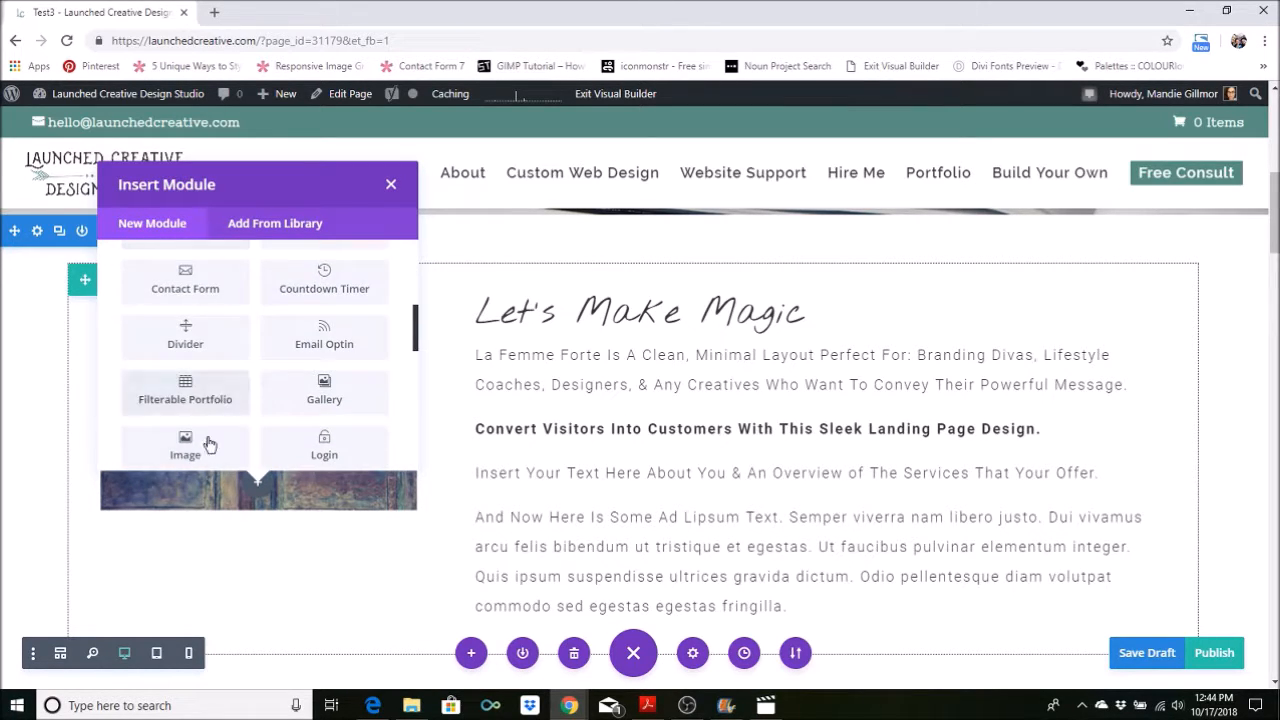
left_click(205, 440)
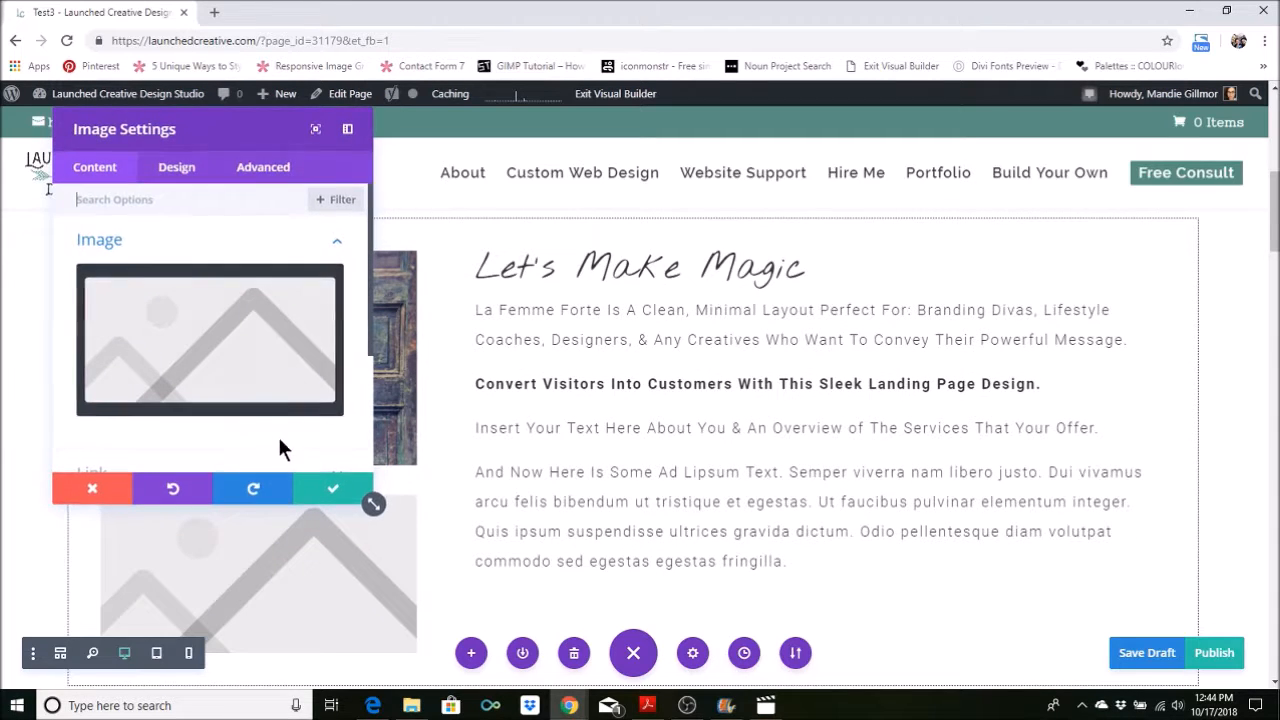
- Set the new Image module below the door photo to Pursuit13.jpeg from the media library and save the module
left_click(224, 333)
scroll(398, 379, "down", 5)
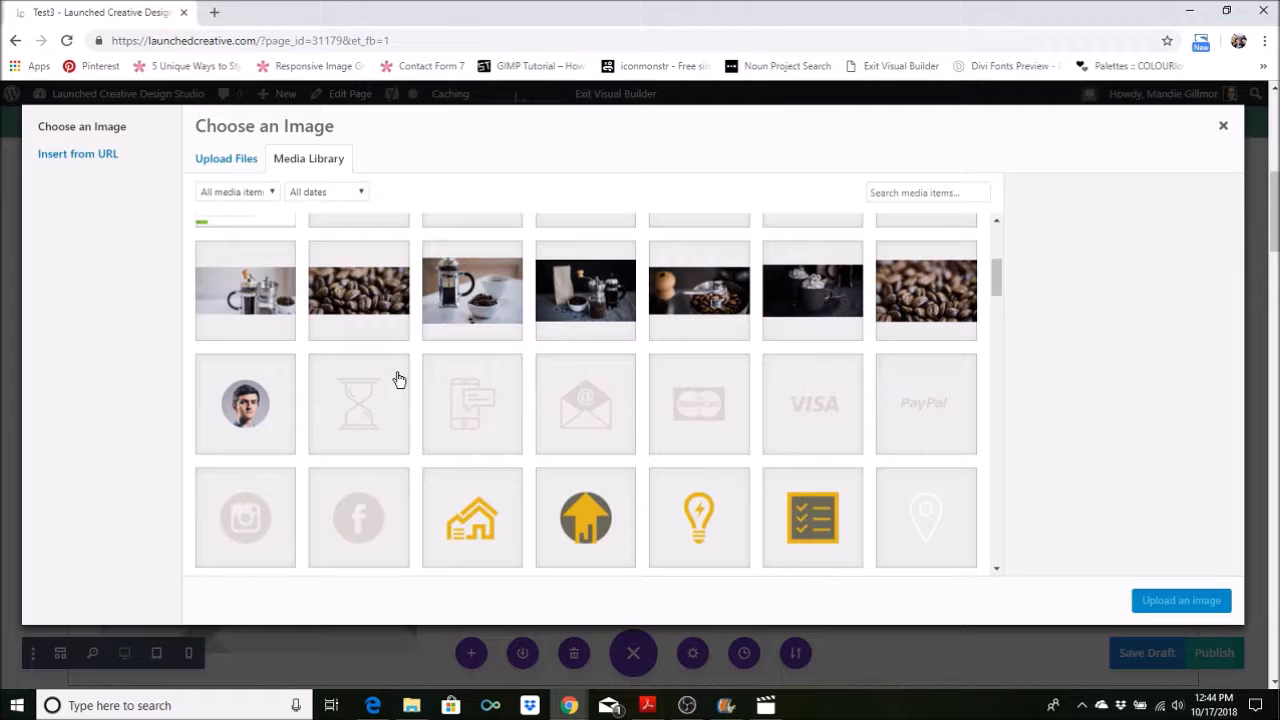
left_click(240, 168)
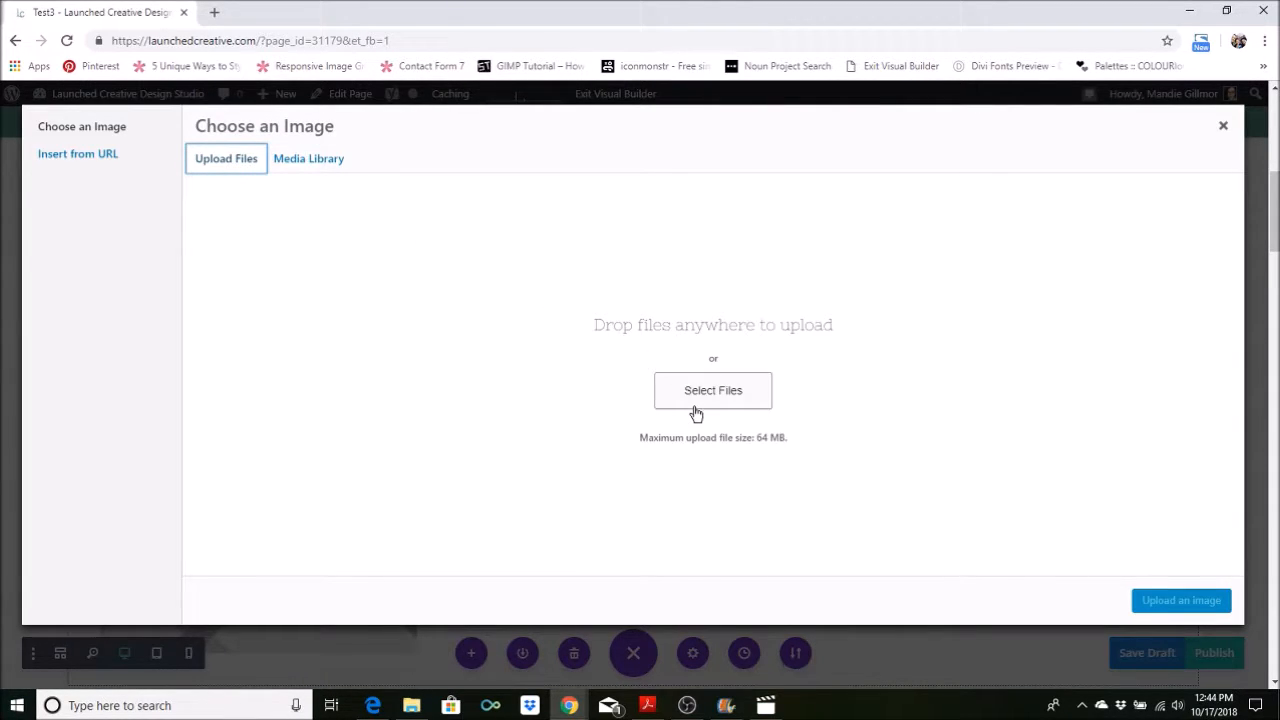
left_click(311, 160)
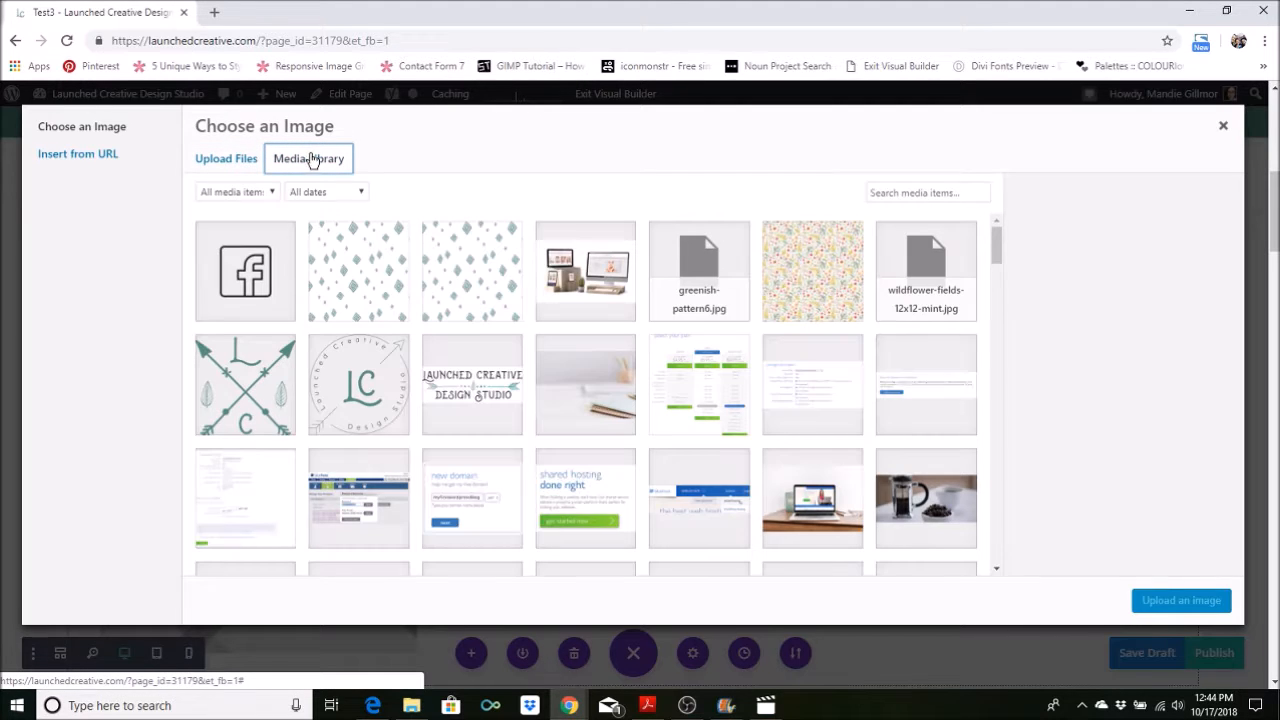
scroll(593, 363, "down", 5)
scroll(597, 363, "down", 10)
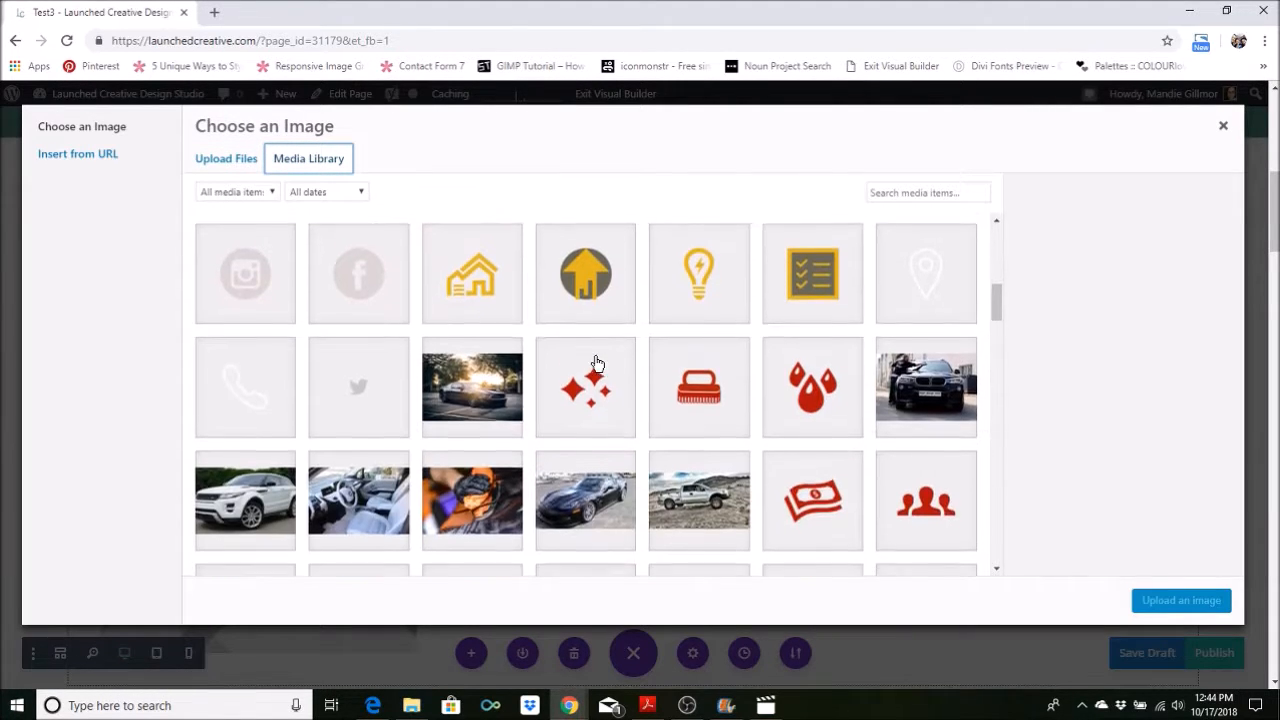
scroll(597, 363, "down", 3)
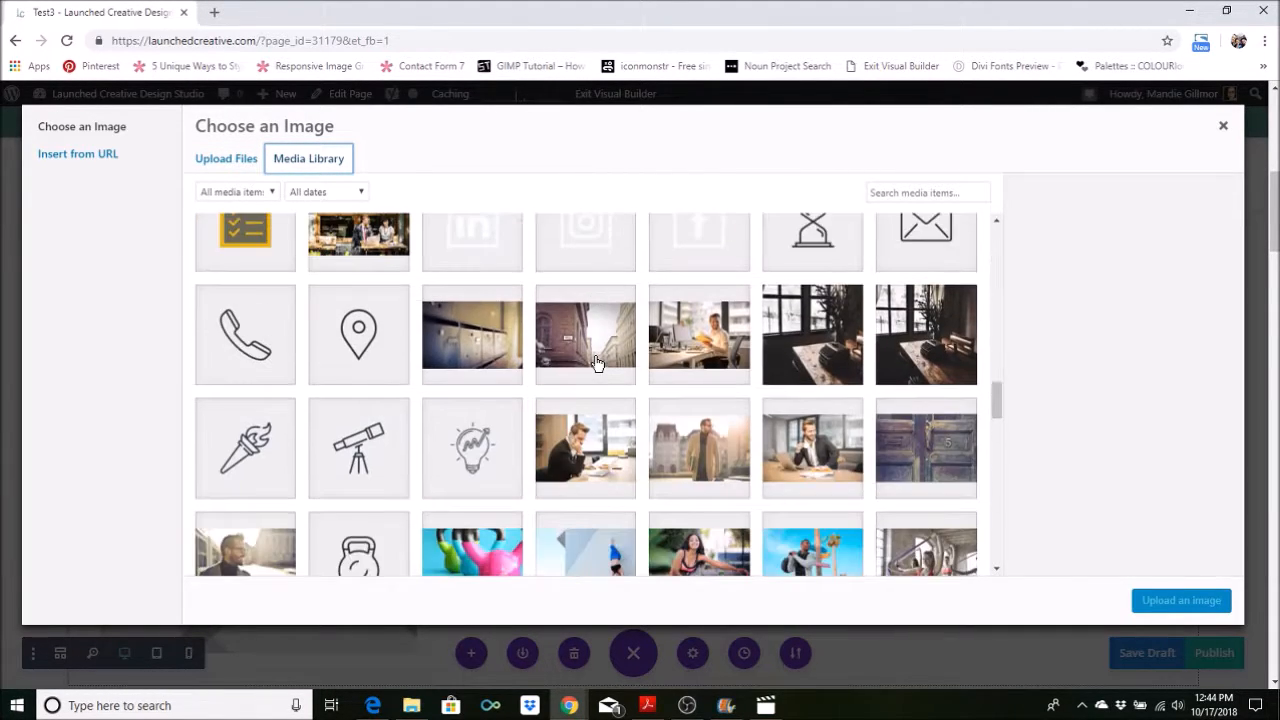
left_click(457, 349)
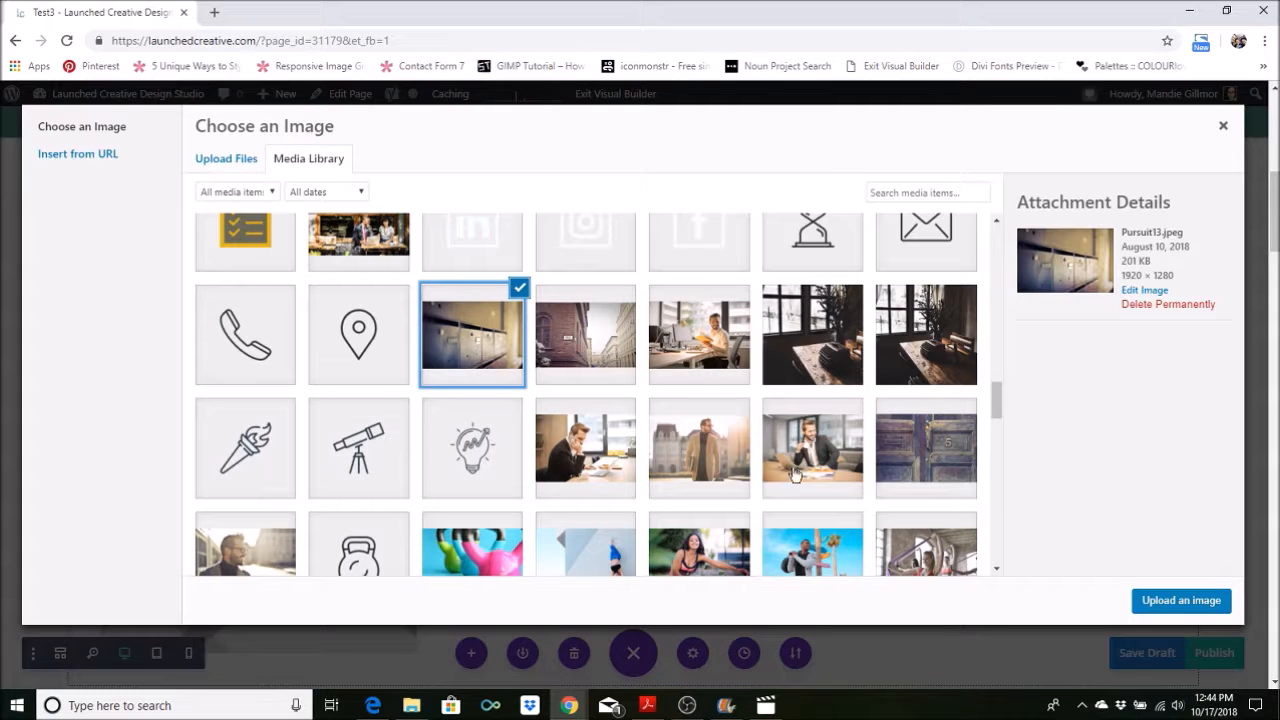
left_click(1199, 608)
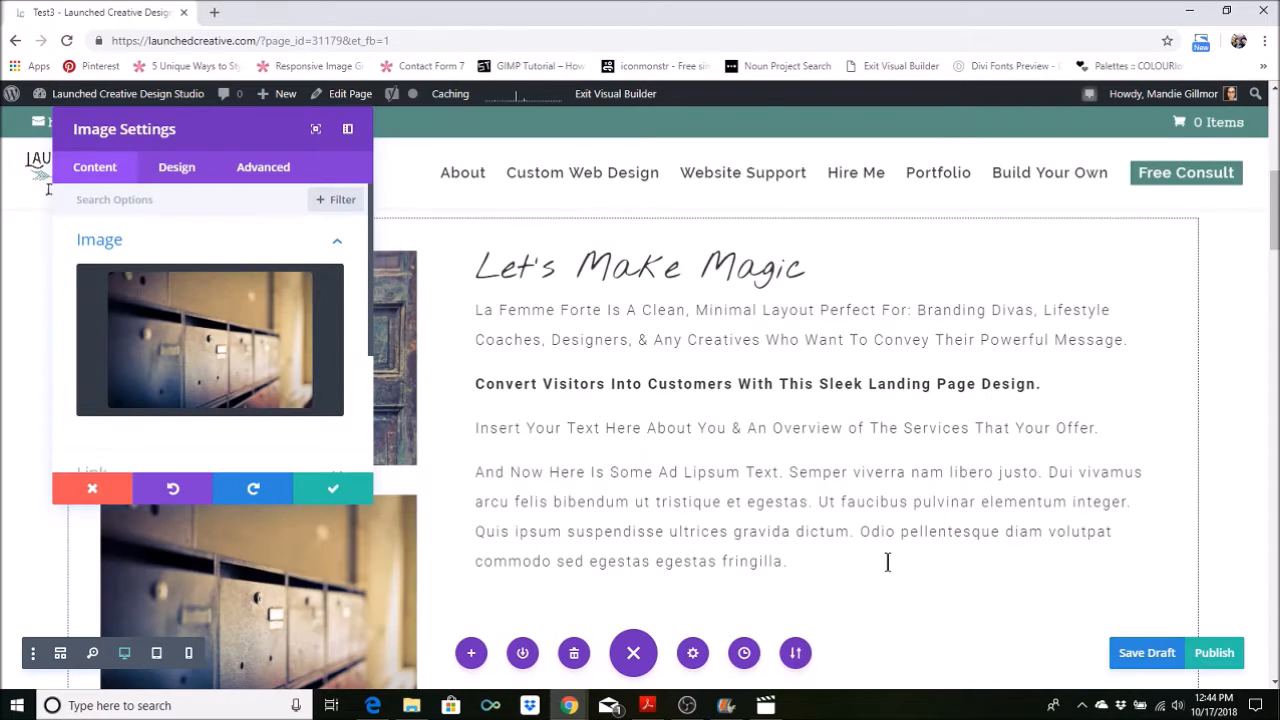
scroll(500, 520, "down", 2)
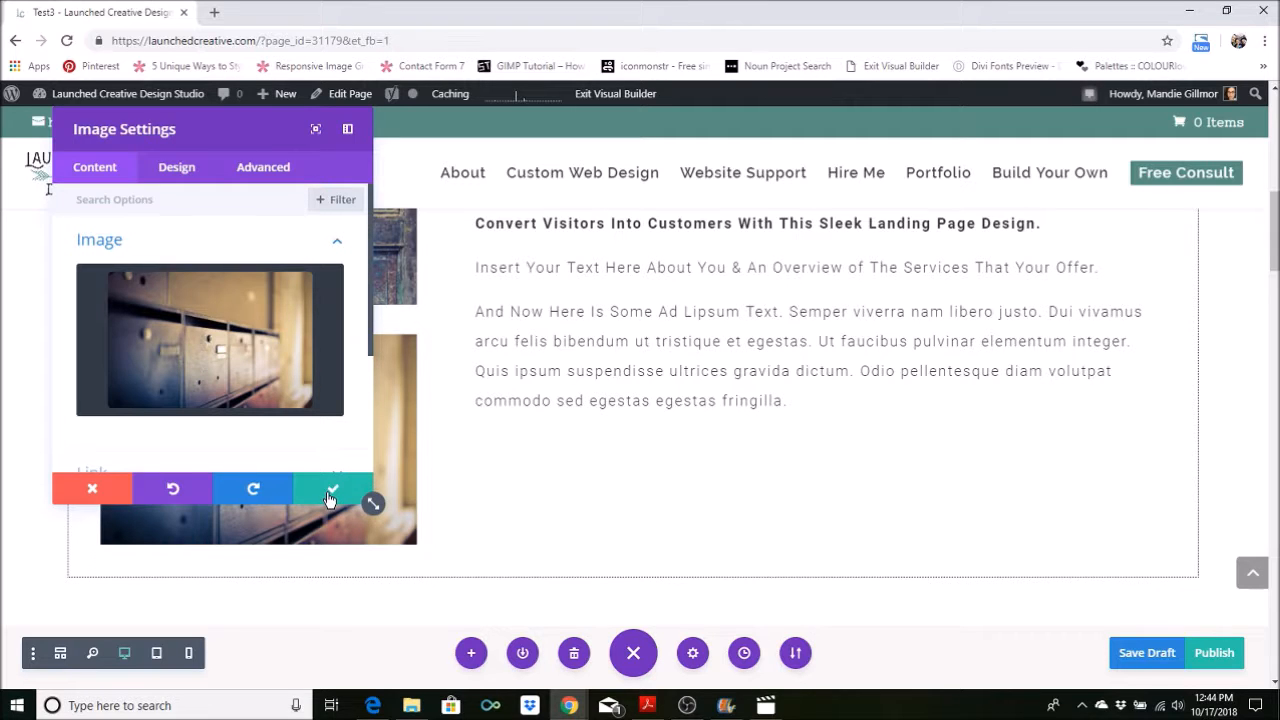
left_click(331, 492)
scroll(545, 503, "up", 2)
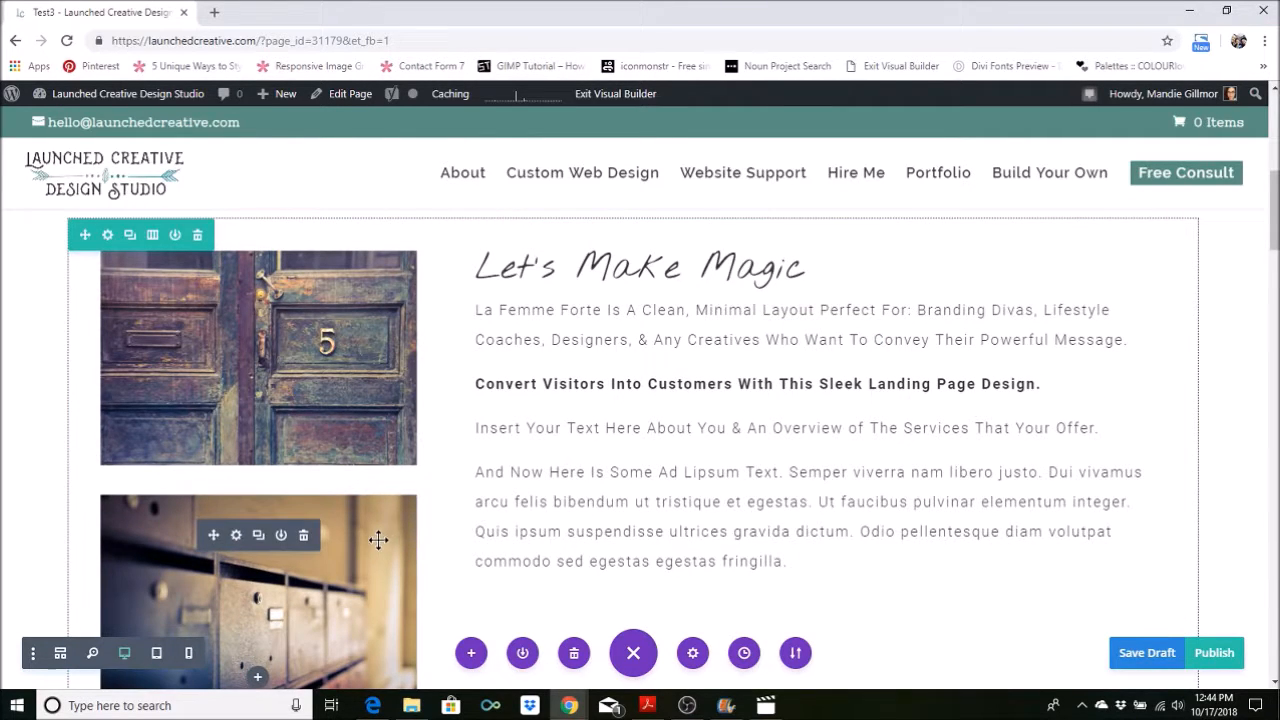
scroll(379, 540, "down", 2)
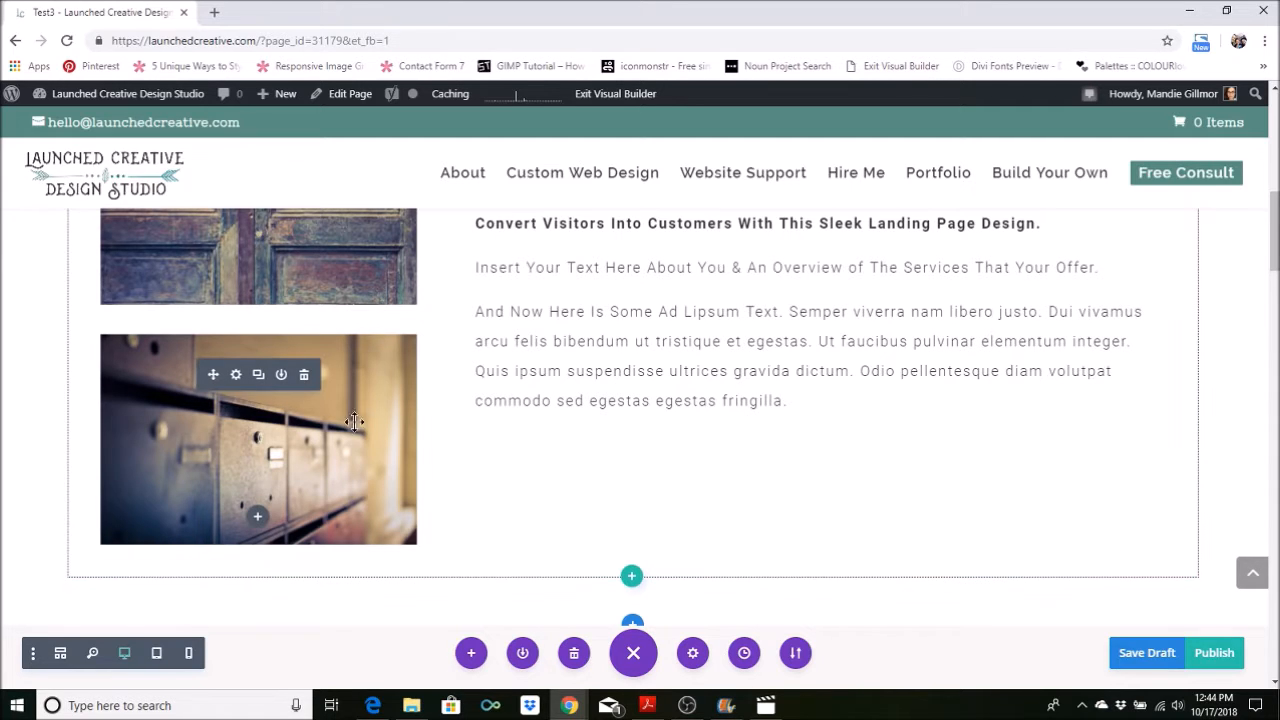
scroll(433, 469, "down", 1)
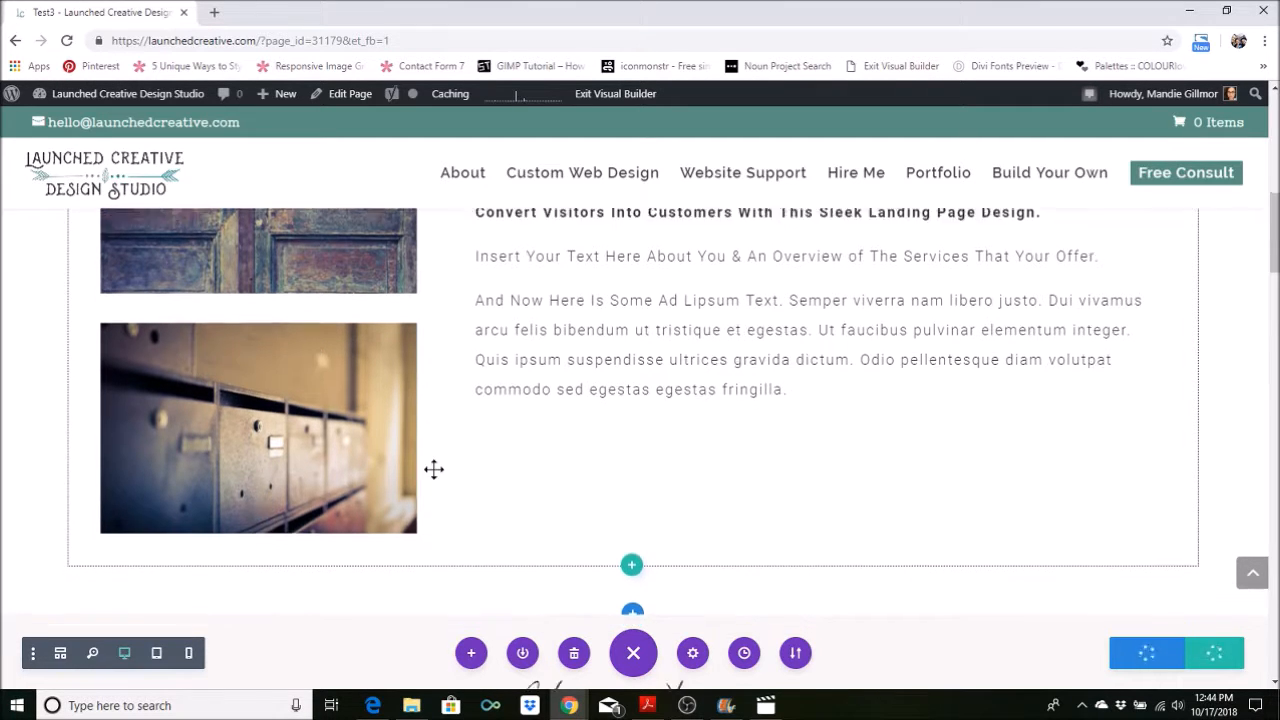
- Try replacing the middle image in the Recent Works row with pursuit-9-2.jpeg from the media library and save the module
scroll(433, 469, "down", 10)
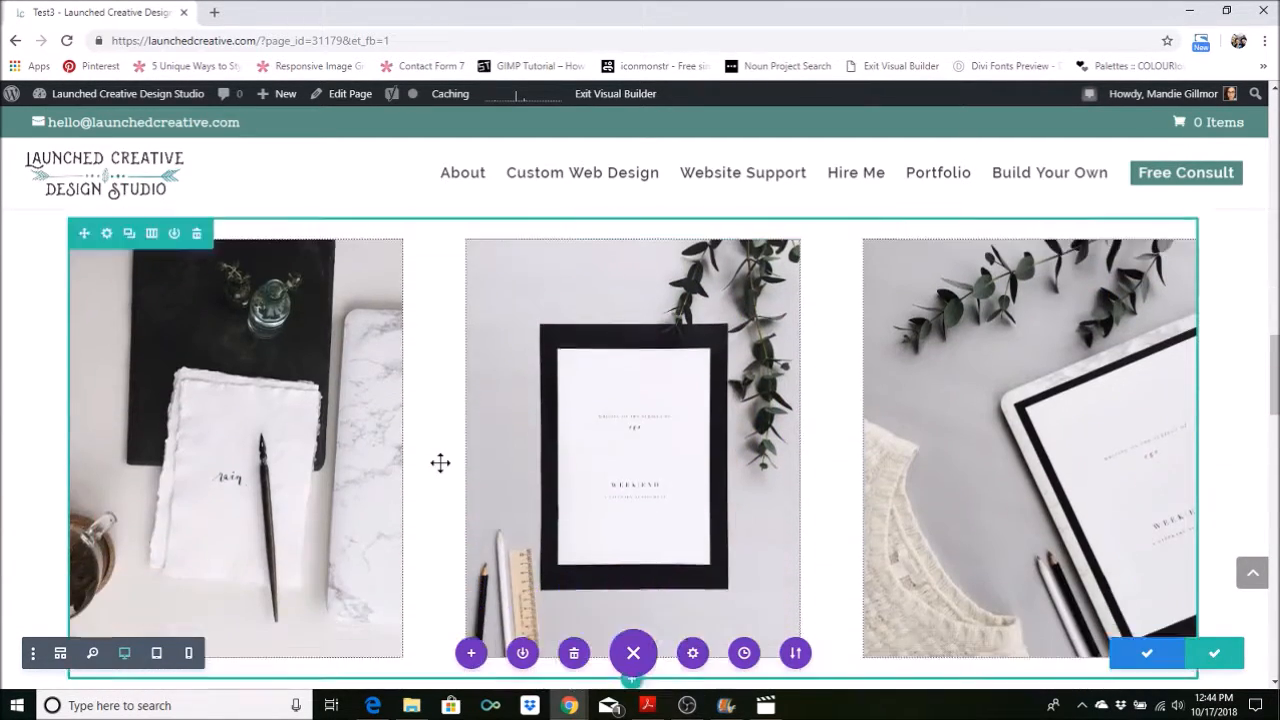
scroll(440, 462, "down", 1)
scroll(440, 462, "up", 2)
scroll(440, 462, "down", 1)
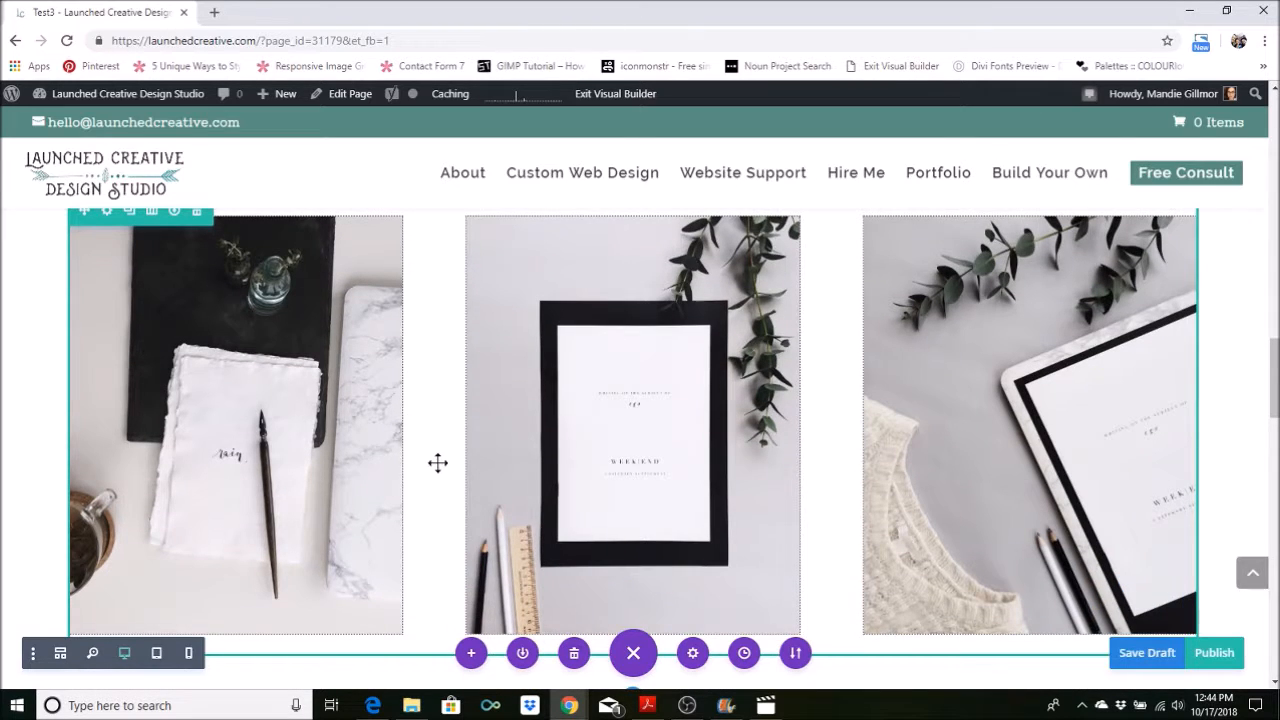
scroll(670, 409, "down", 1)
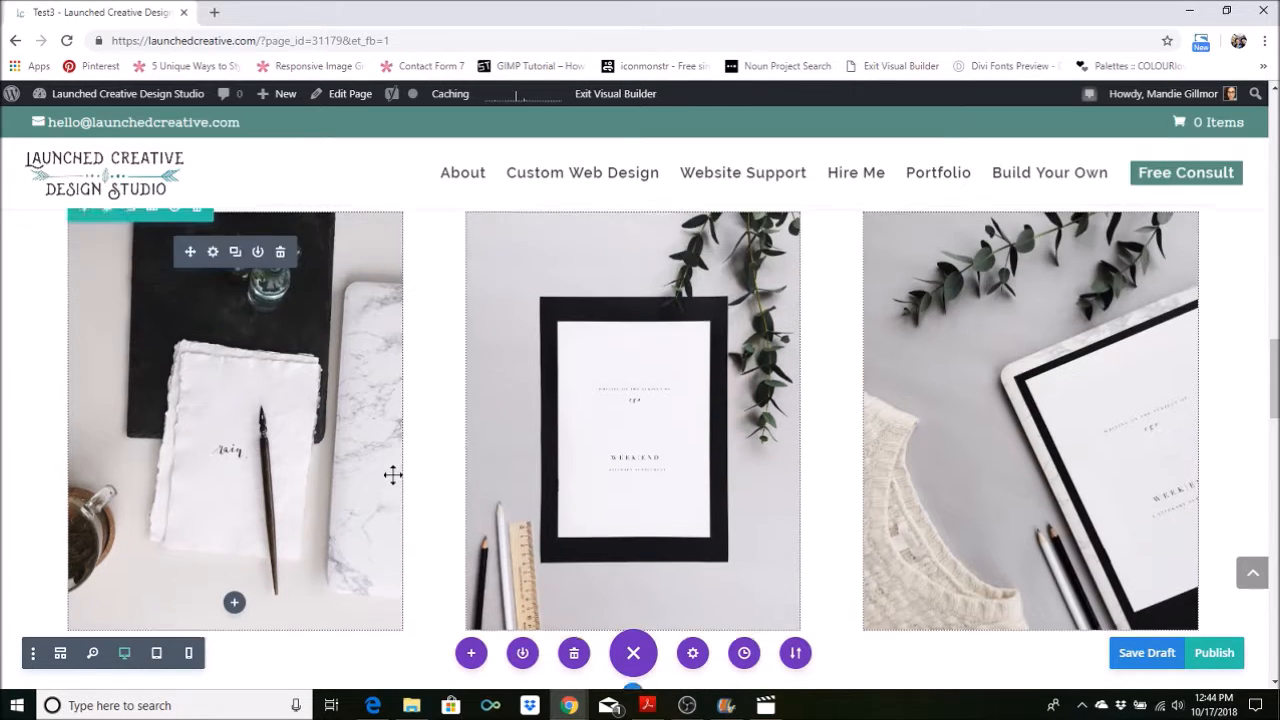
left_click(611, 257)
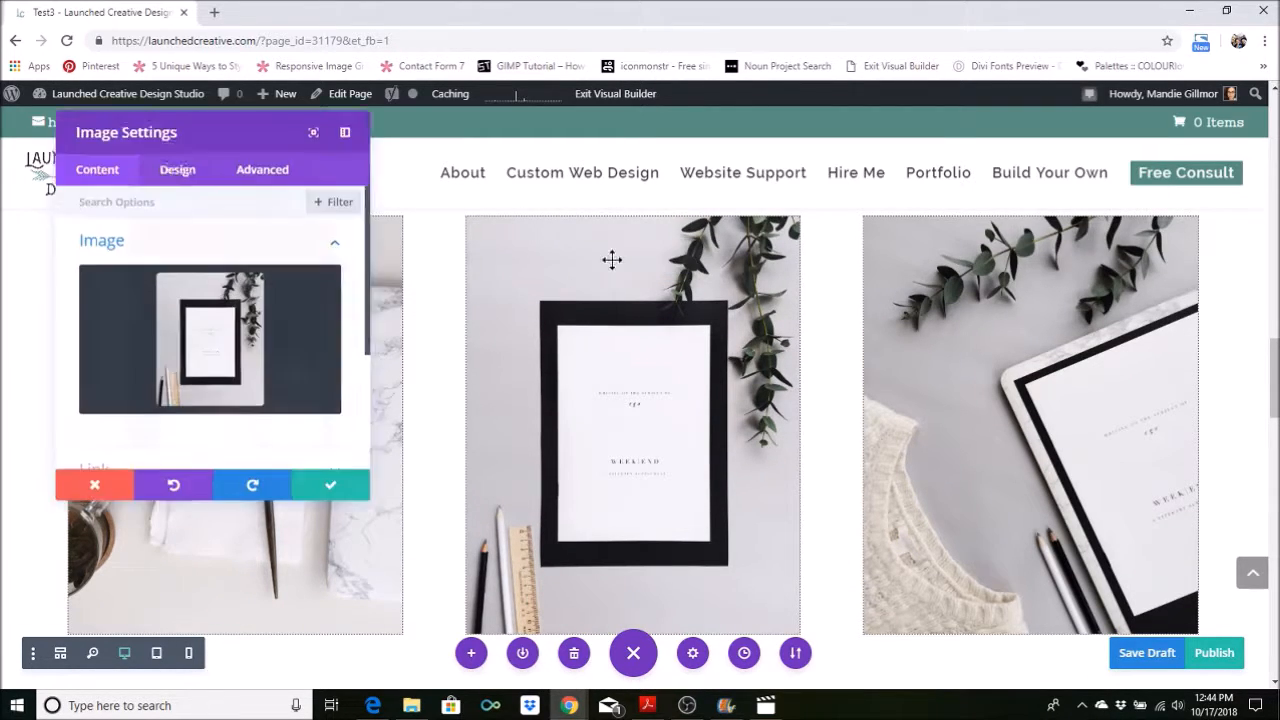
left_click(289, 345)
scroll(655, 403, "down", 15)
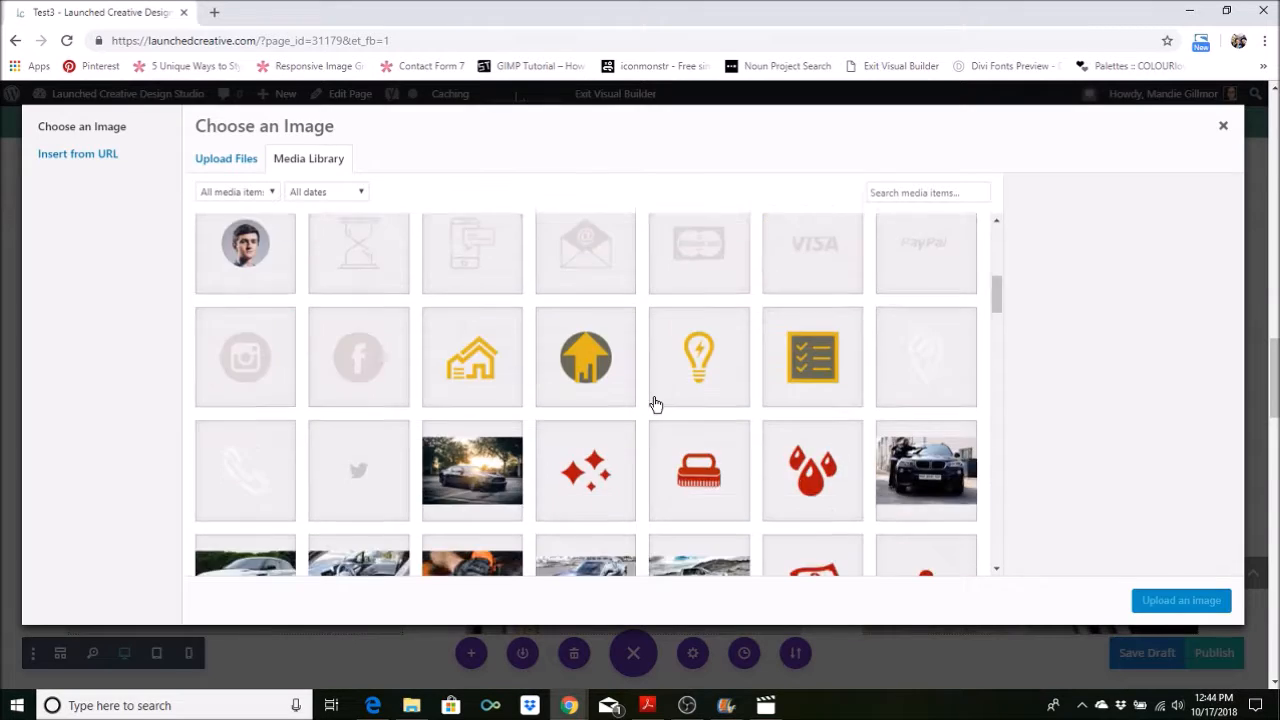
scroll(655, 403, "down", 10)
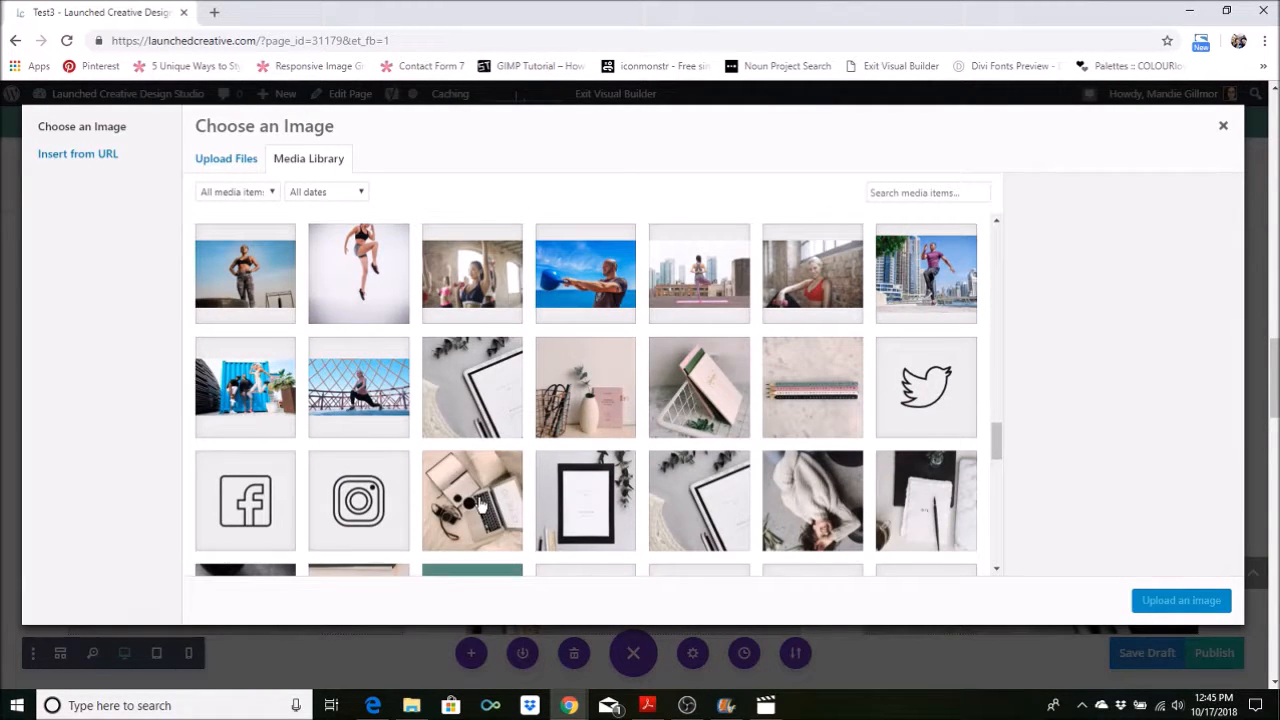
scroll(468, 470, "up", 1)
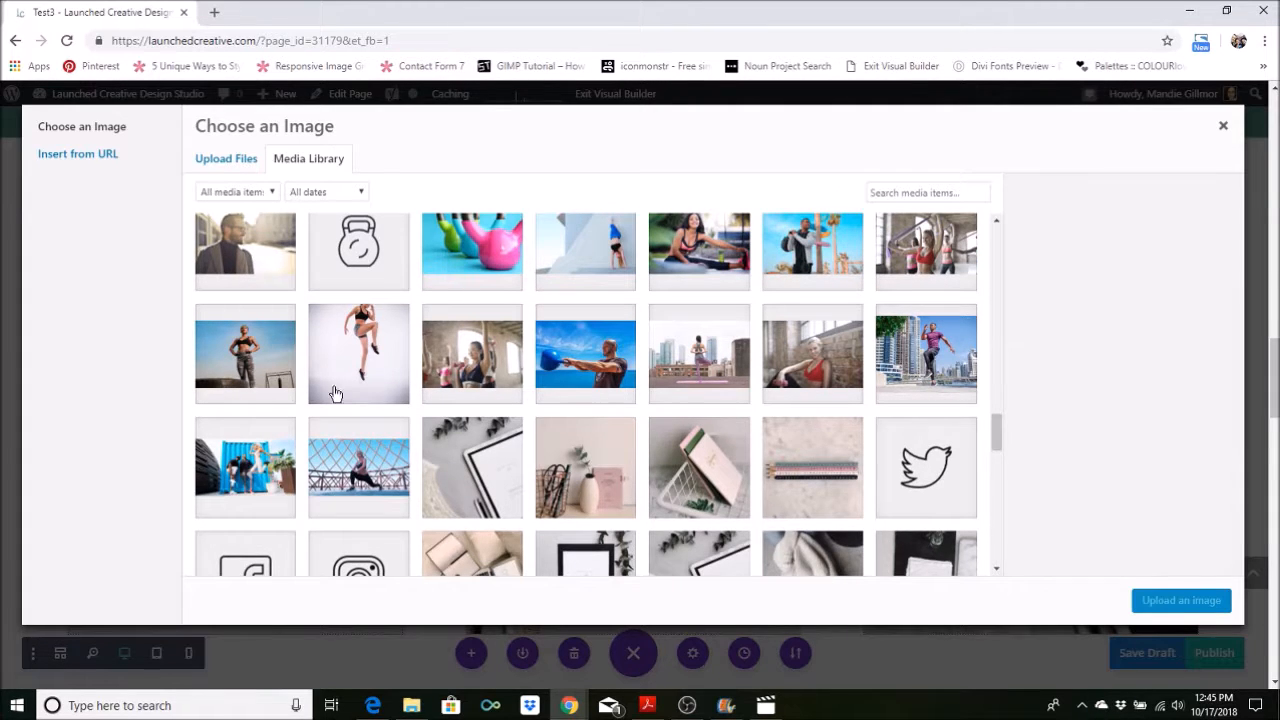
scroll(310, 394, "up", 2)
left_click(275, 378)
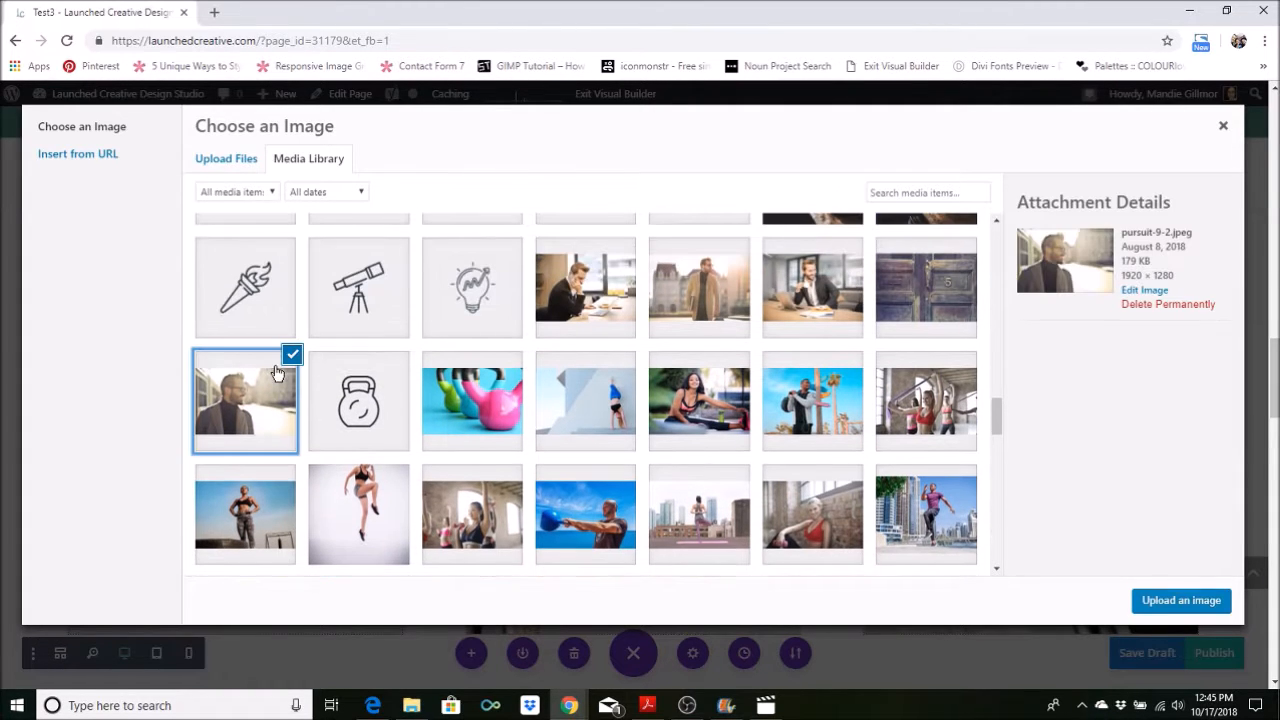
left_click(1160, 600)
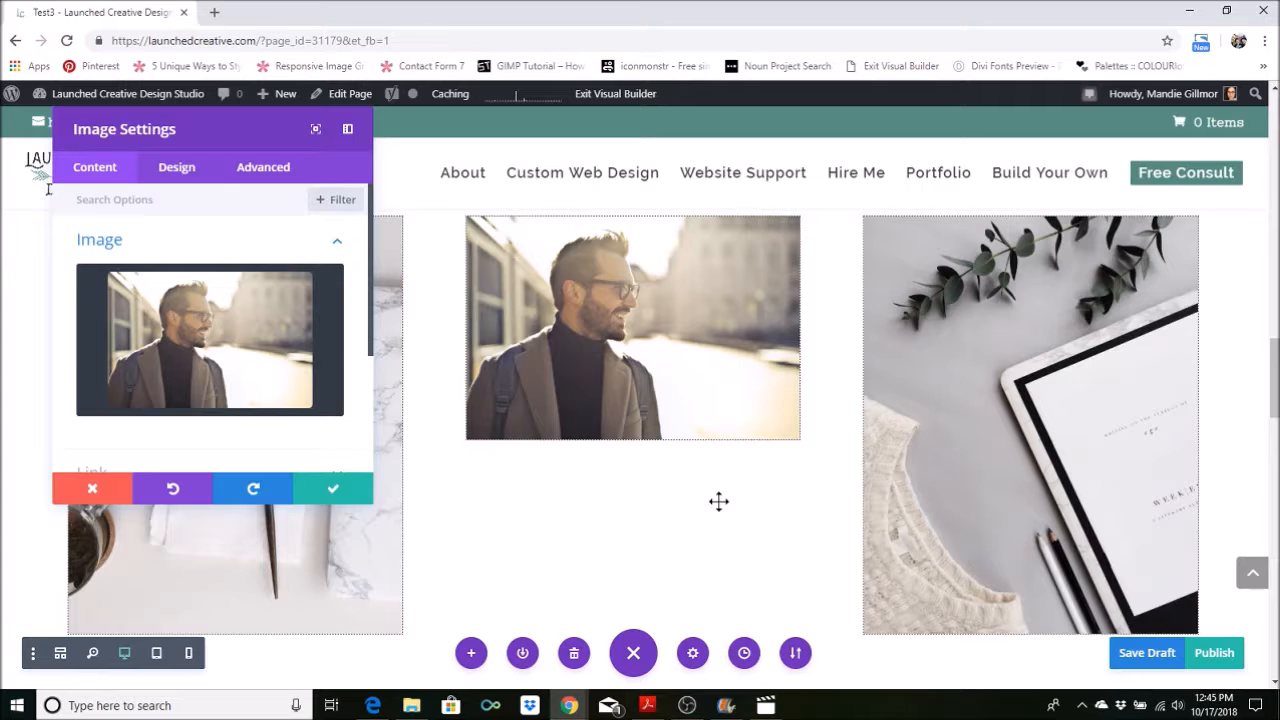
left_click(348, 489)
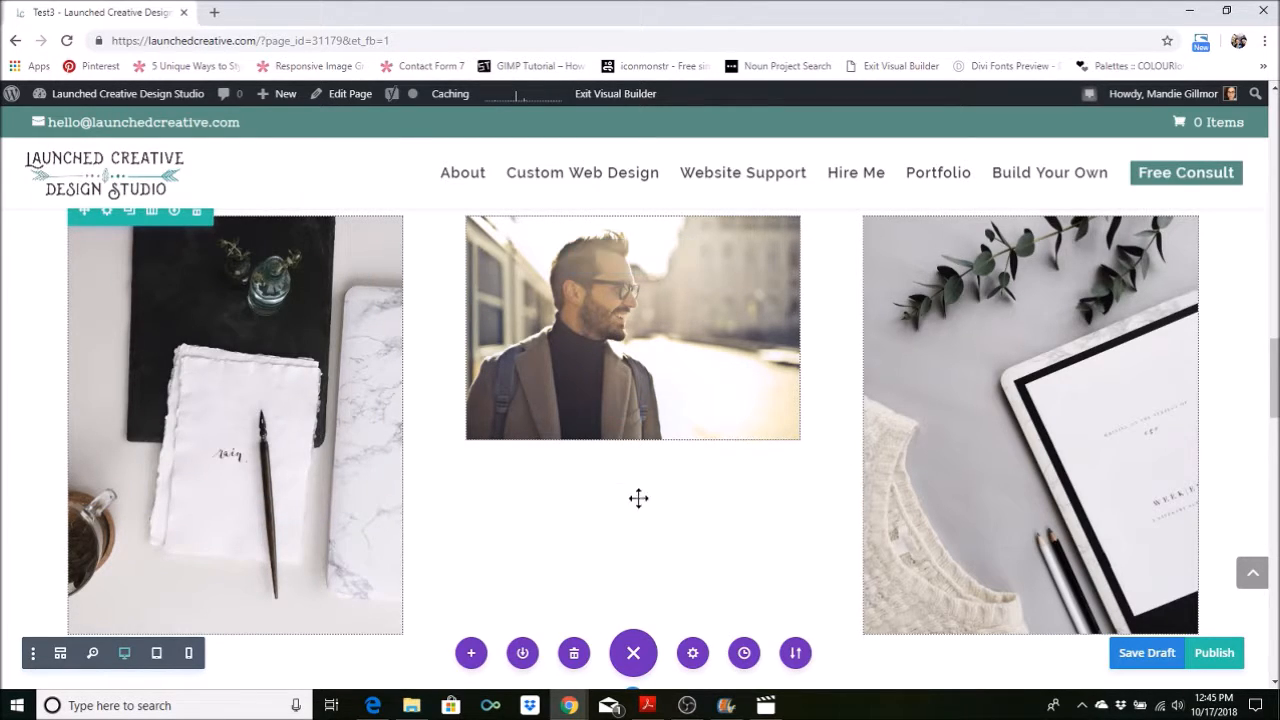
- Compare the middle Recent Works photo's height with the images on either side and open its module settings
scroll(640, 542, "up", 1)
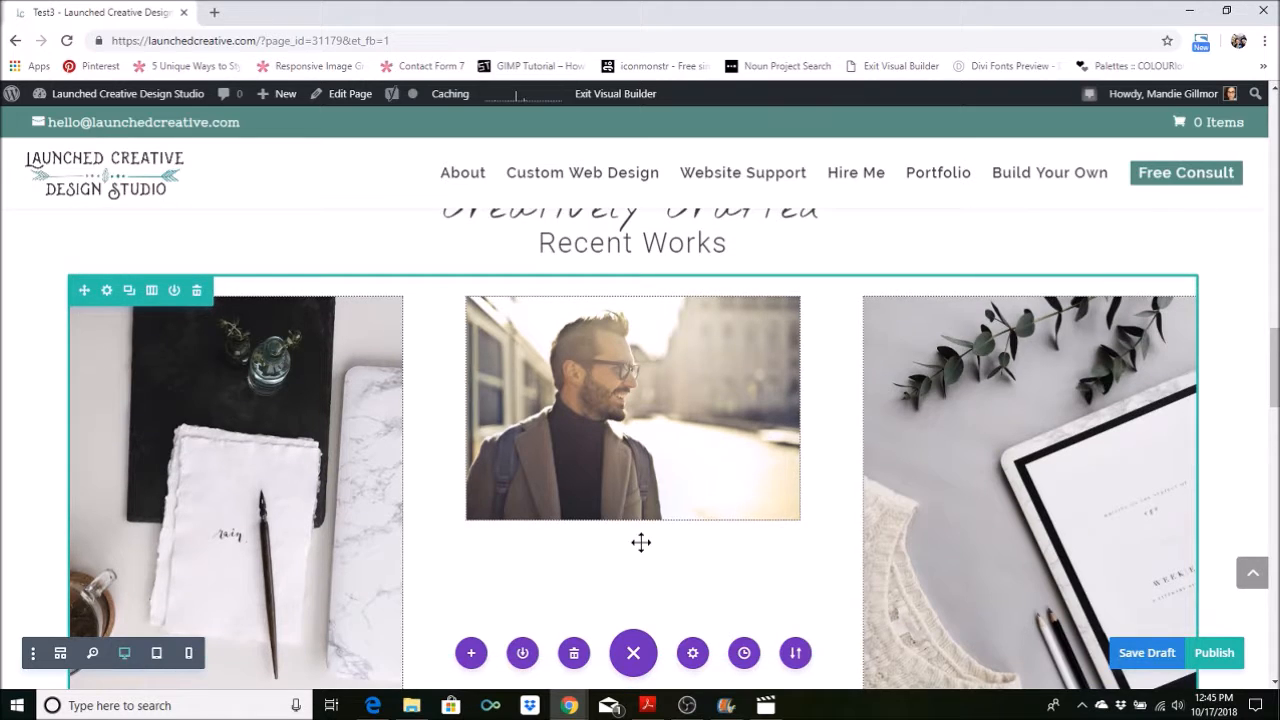
scroll(640, 542, "down", 2)
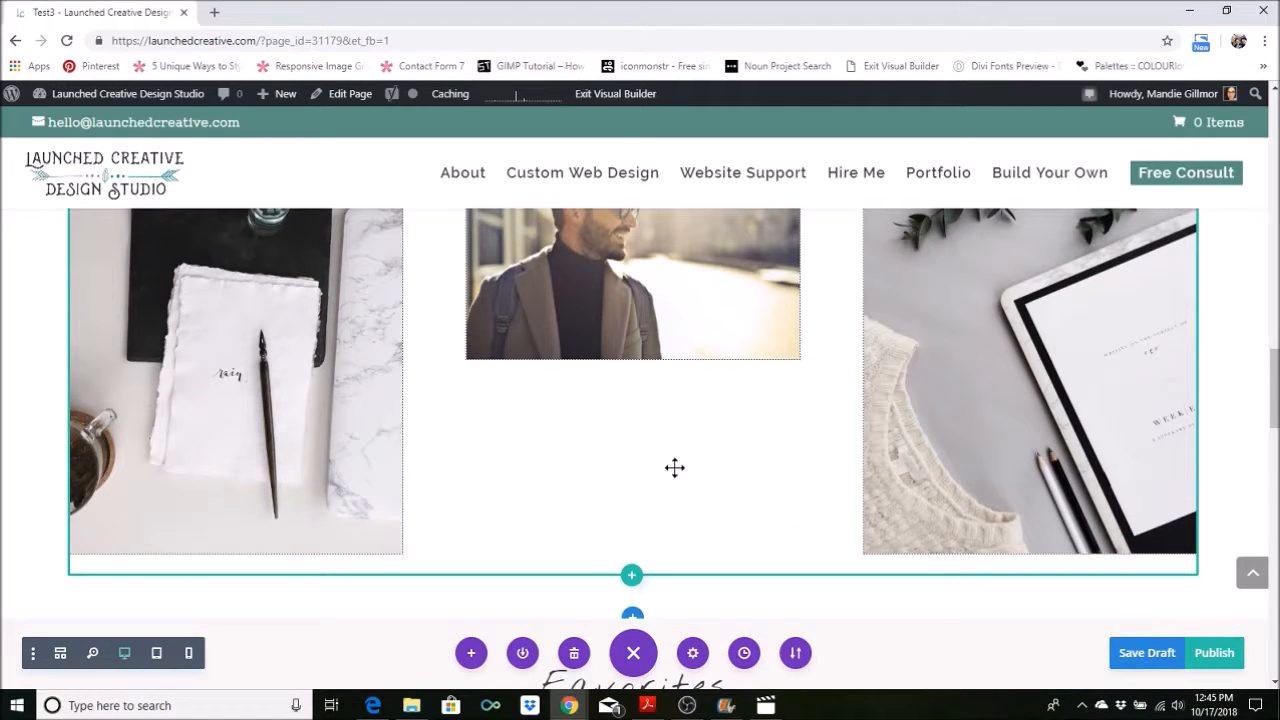
scroll(674, 468, "up", 1)
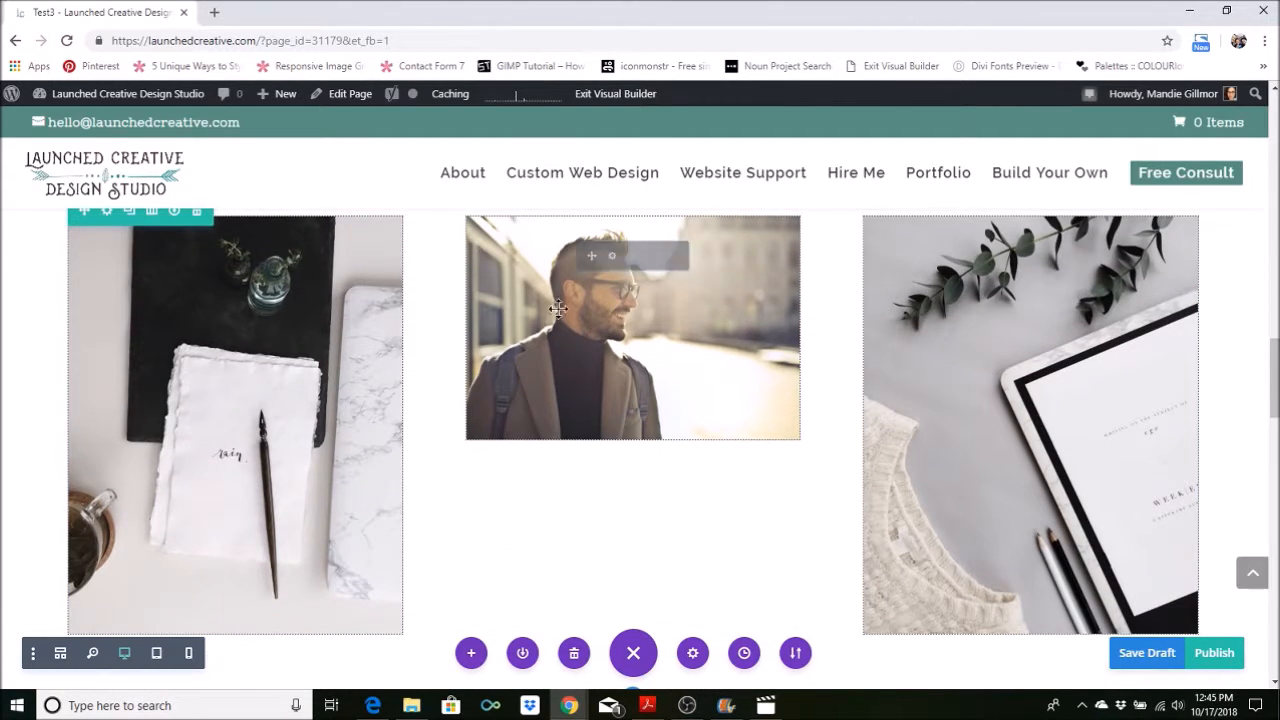
left_click(611, 260)
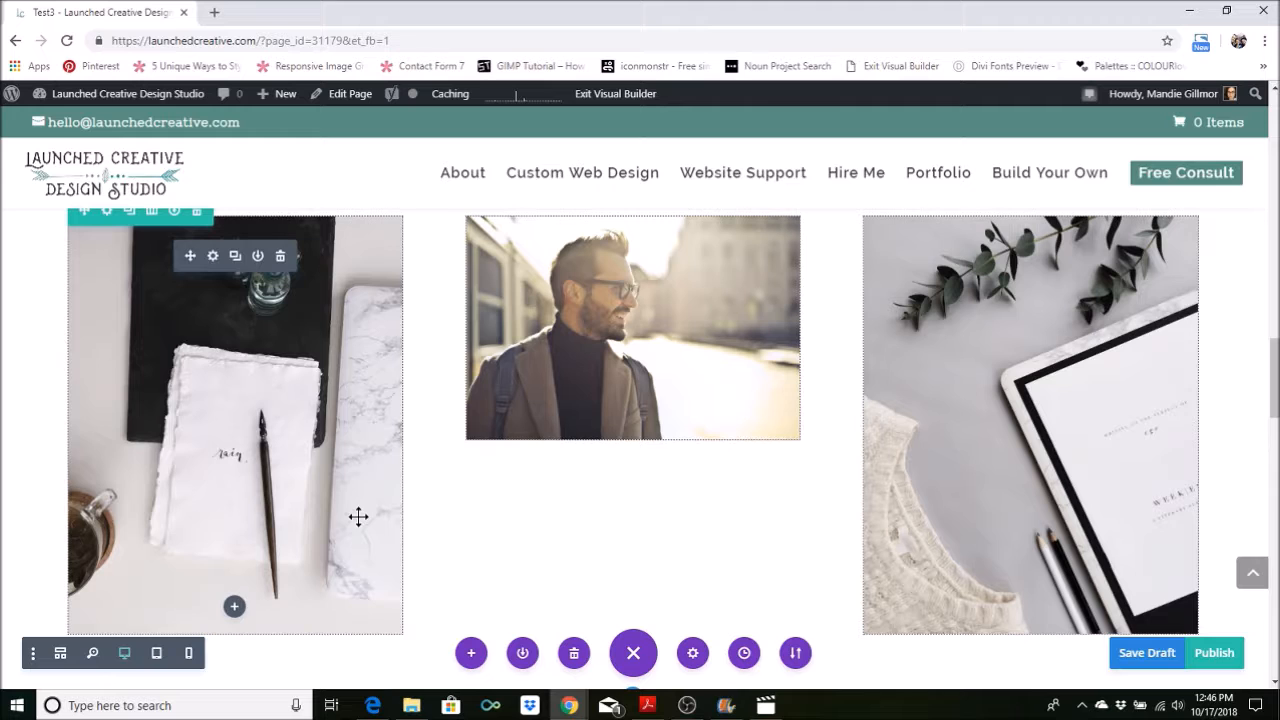
- Examine the blog post cards in the Favorites From The Blog section below Recent Works
scroll(903, 423, "down", 2)
scroll(903, 423, "down", 3)
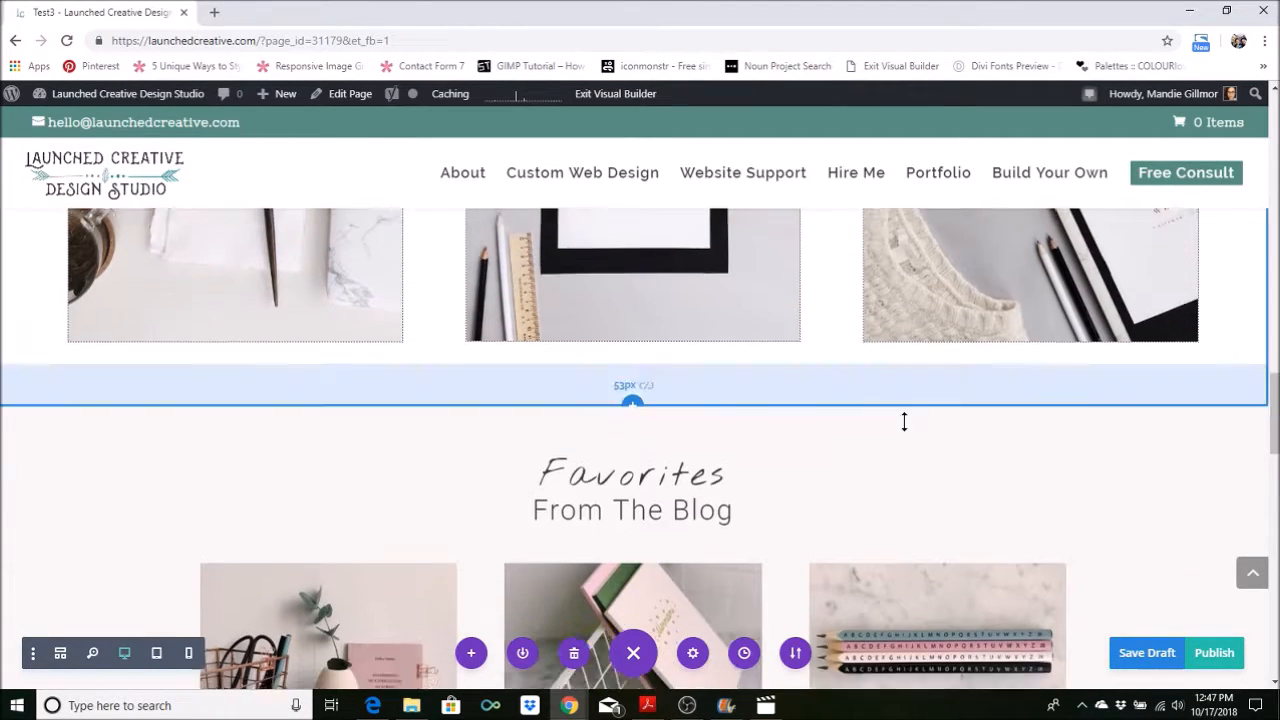
scroll(899, 425, "down", 1)
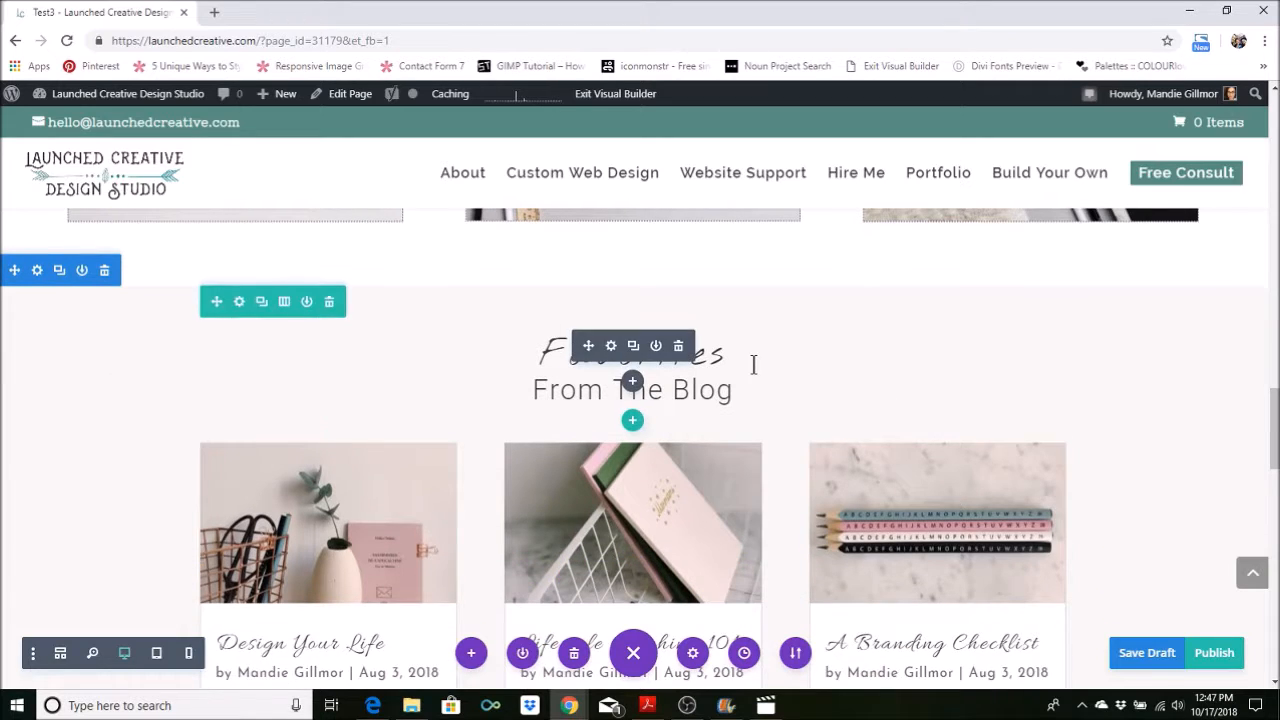
scroll(766, 400, "down", 2)
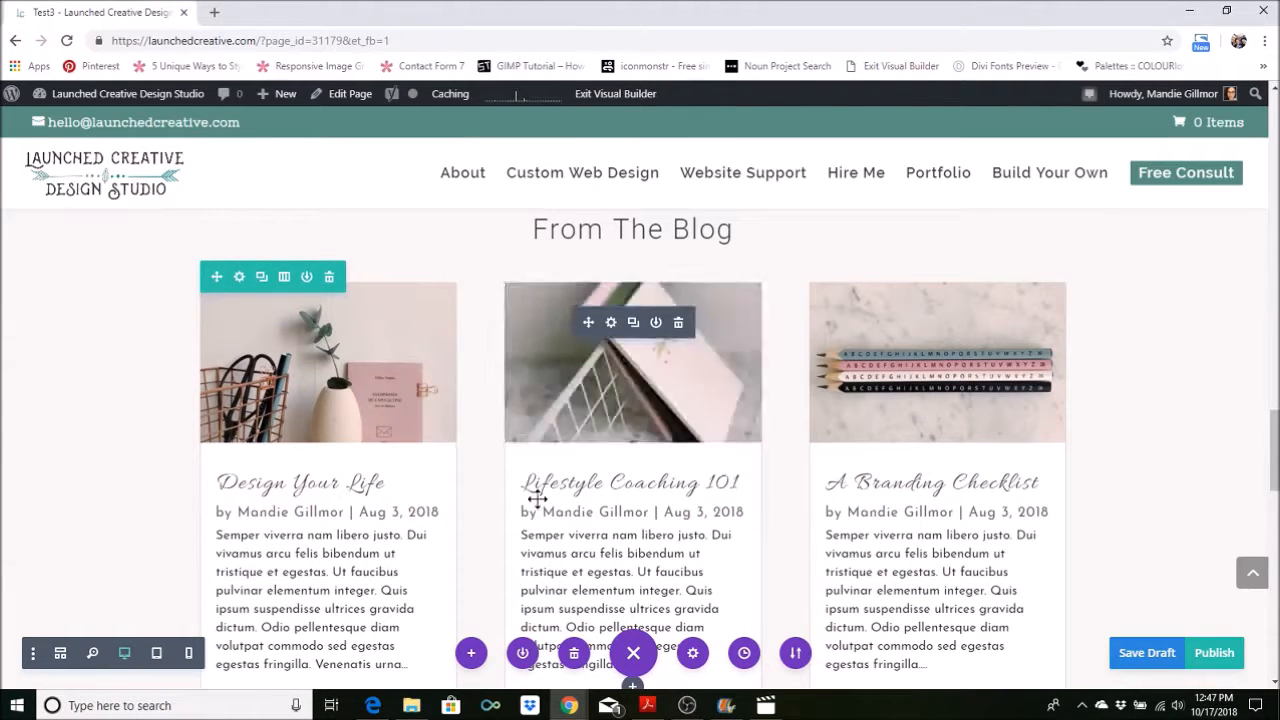
scroll(538, 502, "up", 2)
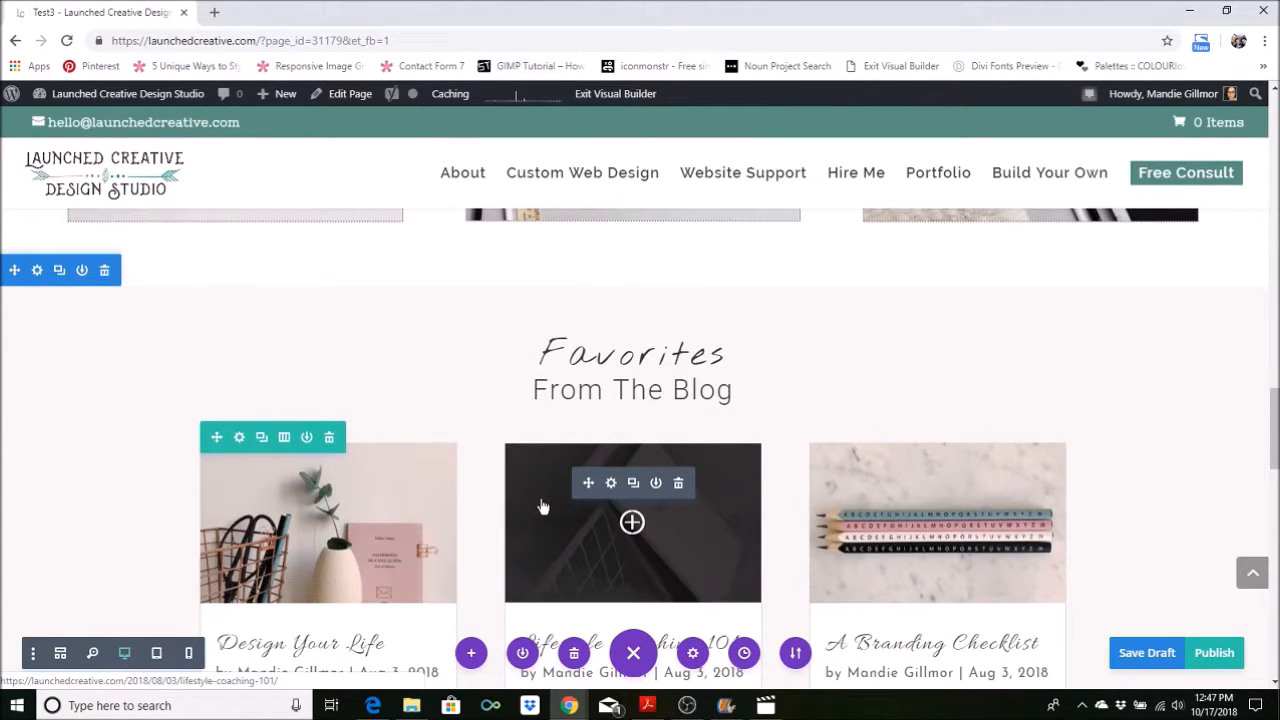